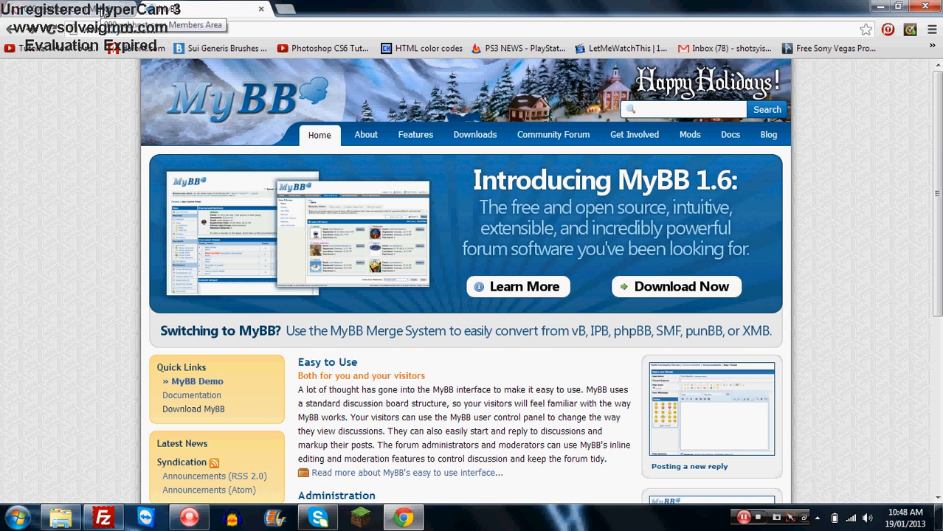
- Switch to the 000webhost control panel tab for the hosting account
{"action": "left_click", "coordinate": [104, 11]}
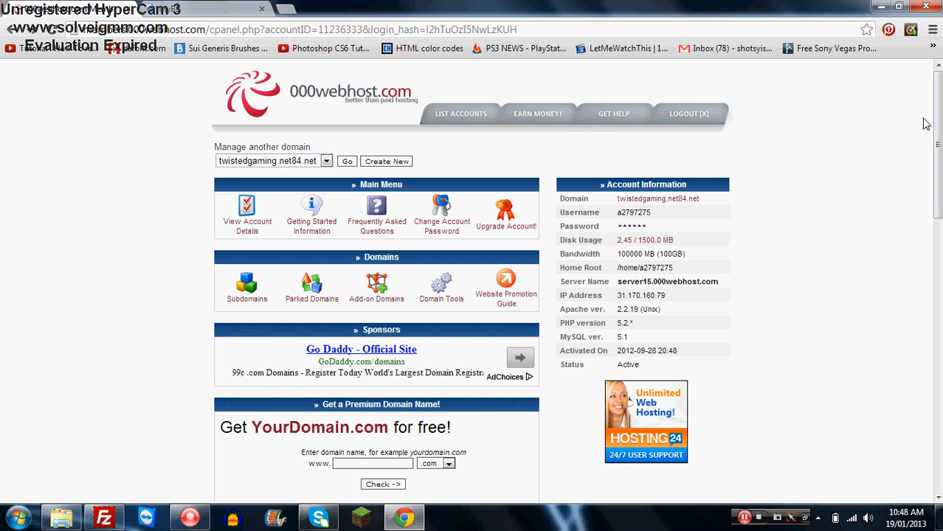
{"action": "left_click_drag", "start_coordinate": [940, 116], "coordinate": [941, 119]}
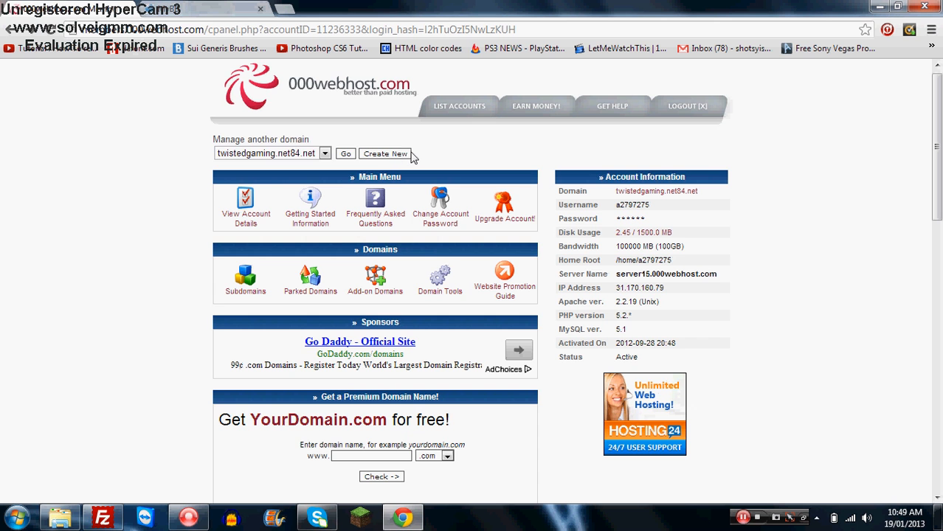
{"action": "scroll", "coordinate": [414, 158], "scroll_direction": "down", "scroll_amount": 4}
{"action": "scroll", "coordinate": [414, 158], "scroll_direction": "up", "scroll_amount": 5}
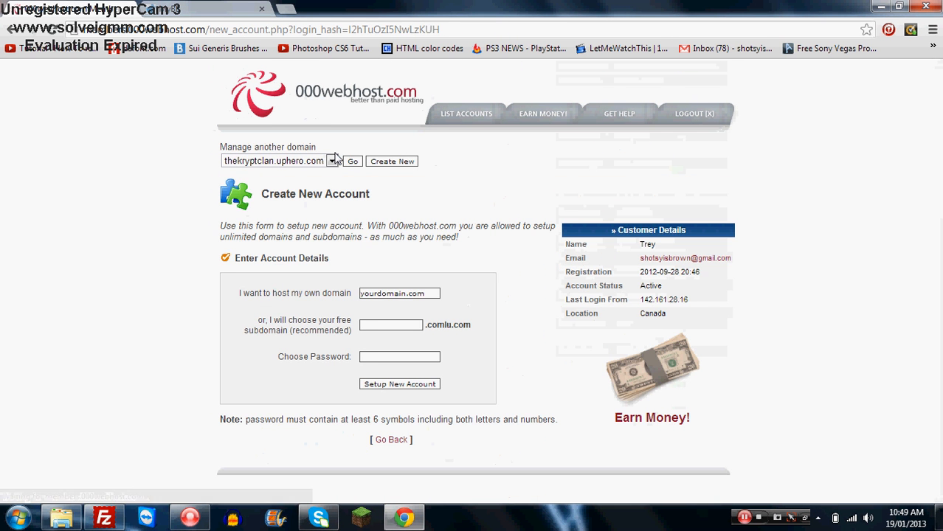
{"action": "left_click", "coordinate": [410, 325]}
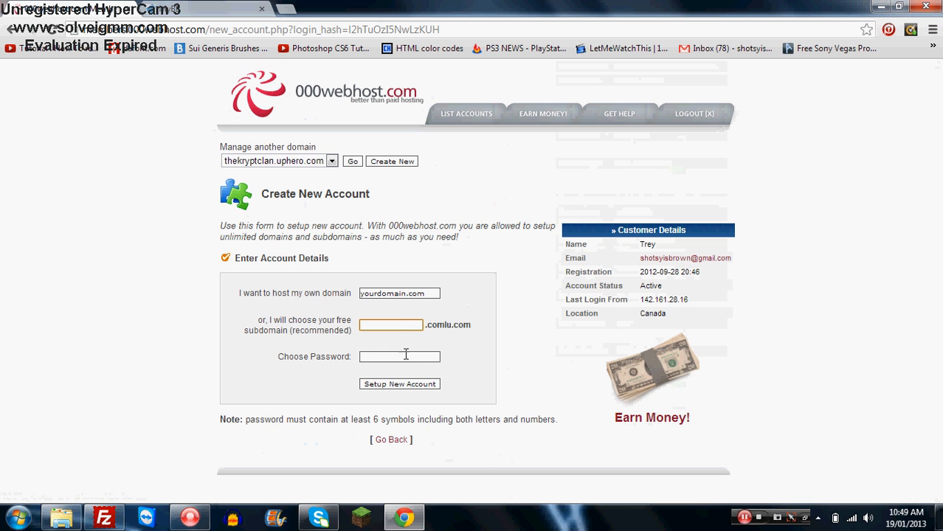
{"action": "left_click", "coordinate": [406, 356]}
{"action": "left_click", "coordinate": [410, 326]}
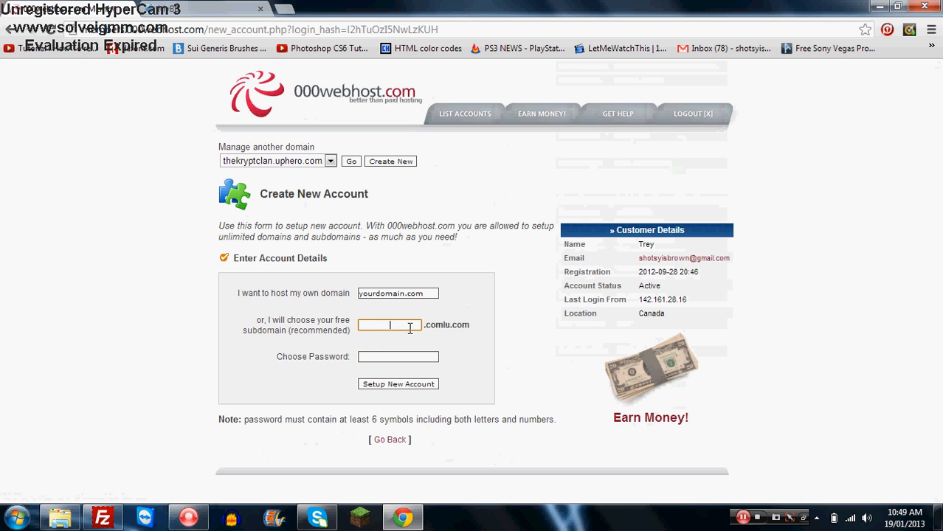
{"action": "left_click", "coordinate": [13, 33]}
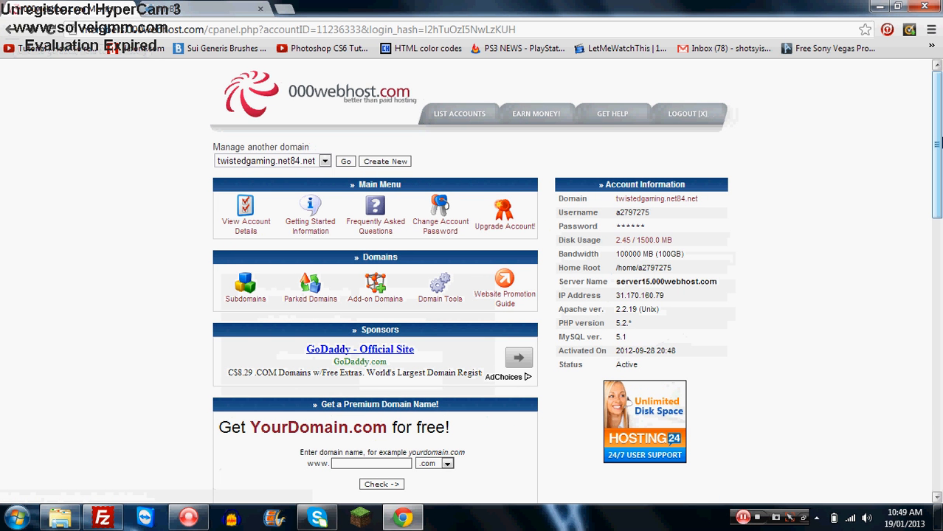
- Open the FTP login and upload details for twistedgaming.net84.net
{"action": "left_click_drag", "start_coordinate": [941, 143], "coordinate": [941, 237]}
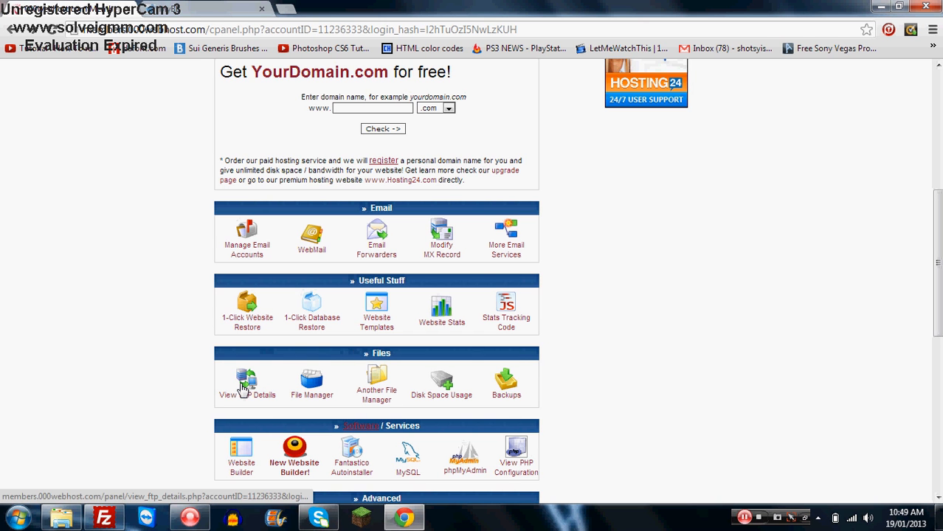
{"action": "left_click", "coordinate": [244, 389]}
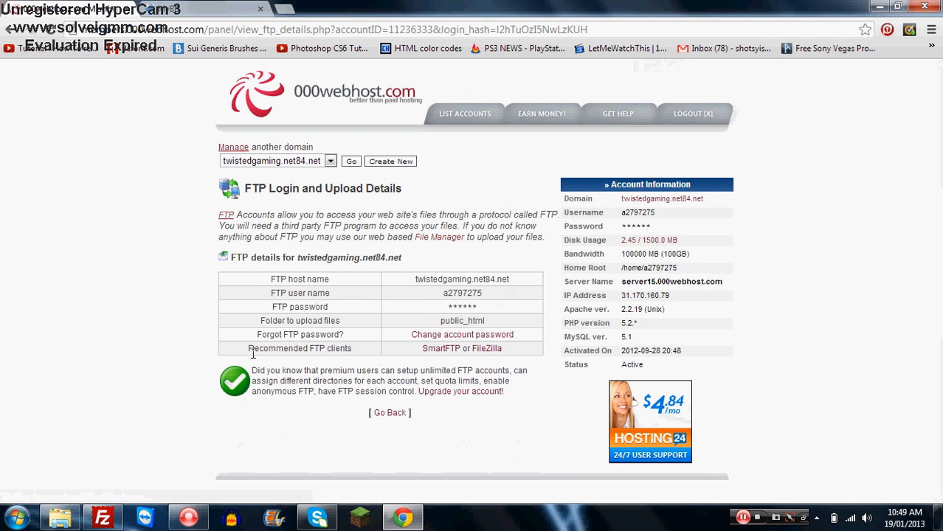
{"action": "mouse_move", "coordinate": [415, 279]}
{"action": "left_mouse_down"}
{"action": "mouse_move", "coordinate": [519, 317]}
{"action": "mouse_move", "coordinate": [415, 285]}
{"action": "left_mouse_up"}
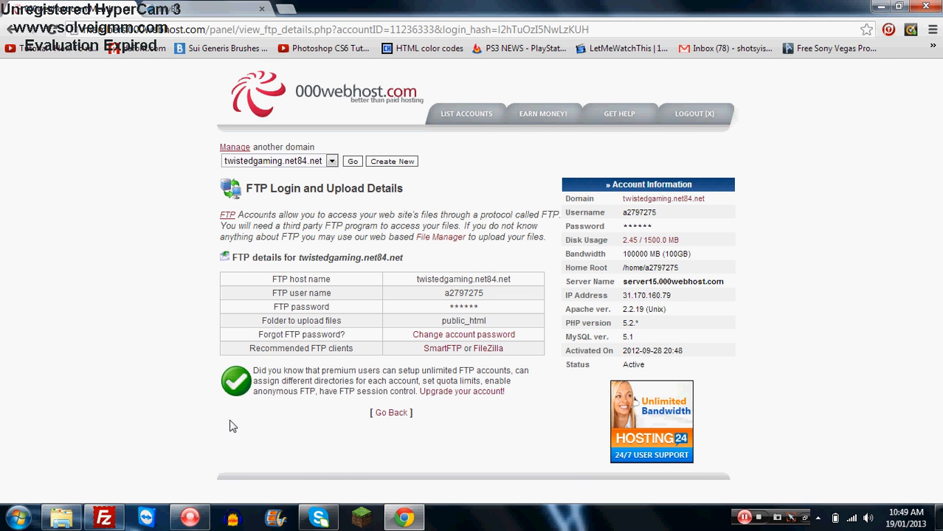
- Switch to FileZilla and browse into the remote public_html folder and back to the root
{"action": "left_click", "coordinate": [101, 518]}
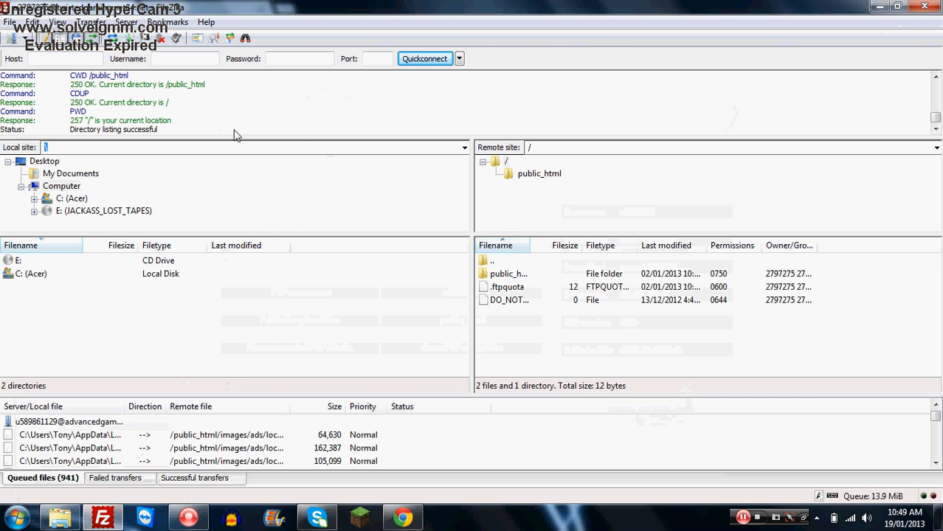
{"action": "left_click", "coordinate": [460, 59]}
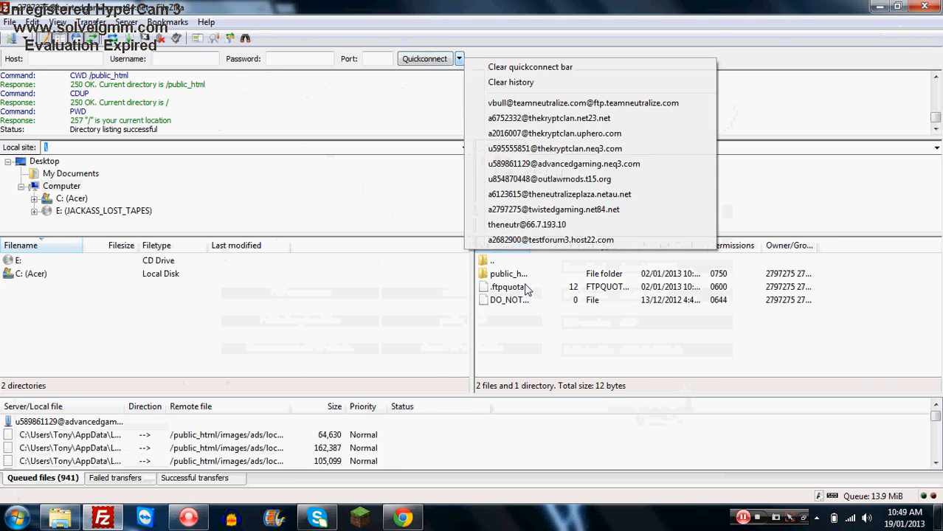
{"action": "left_click", "coordinate": [552, 324]}
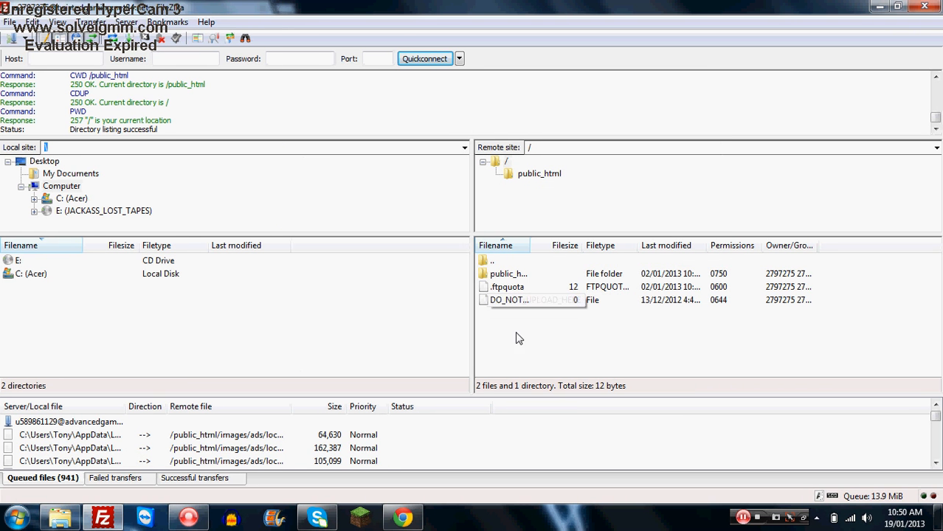
{"action": "double_click", "coordinate": [509, 274]}
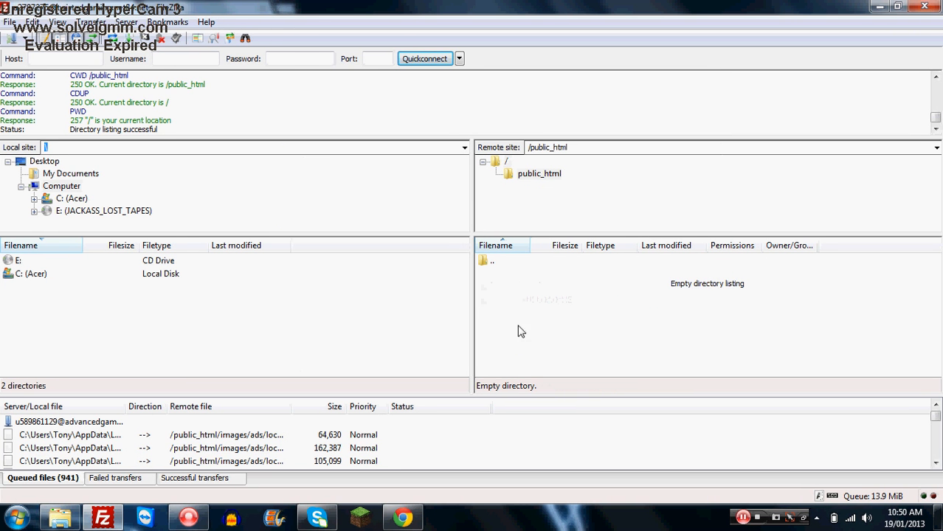
{"action": "double_click", "coordinate": [494, 263]}
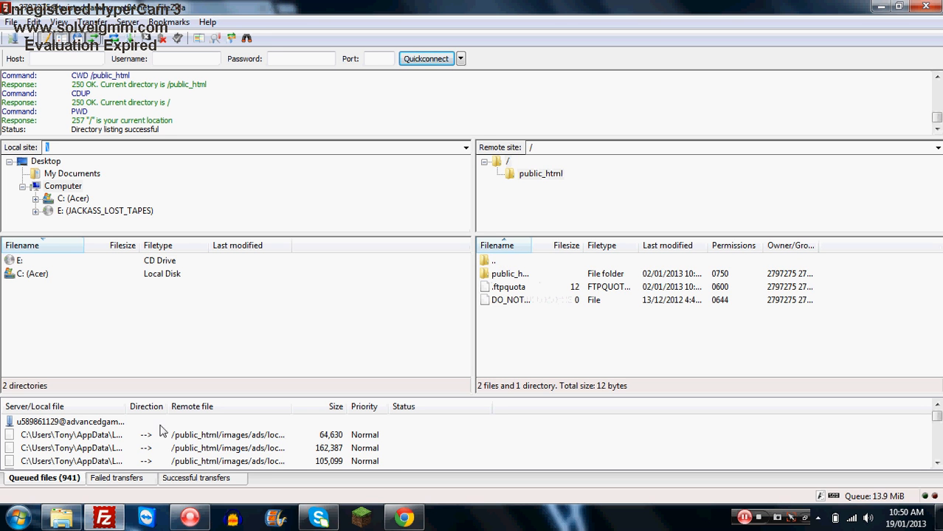
- Return to the browser's control panel and open the MySQL database management page
{"action": "left_click", "coordinate": [403, 516]}
{"action": "left_click", "coordinate": [9, 30]}
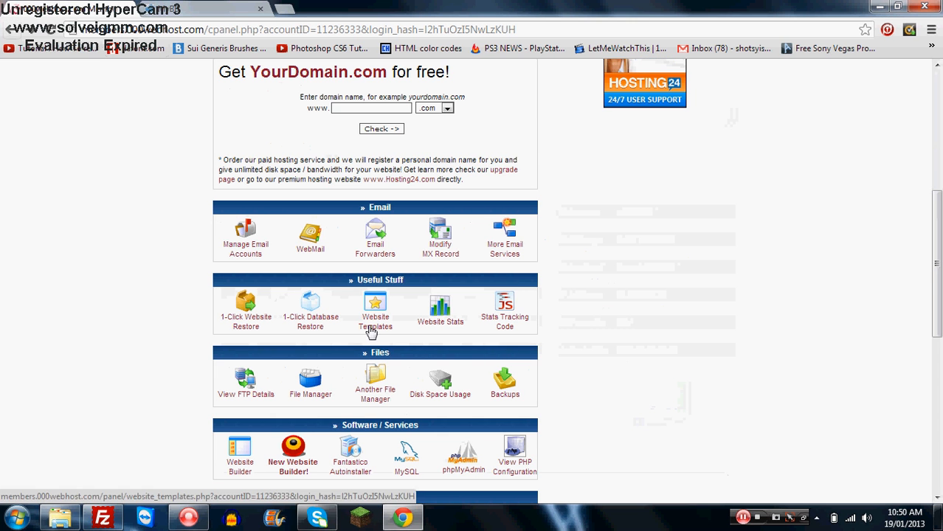
{"action": "left_click", "coordinate": [407, 452]}
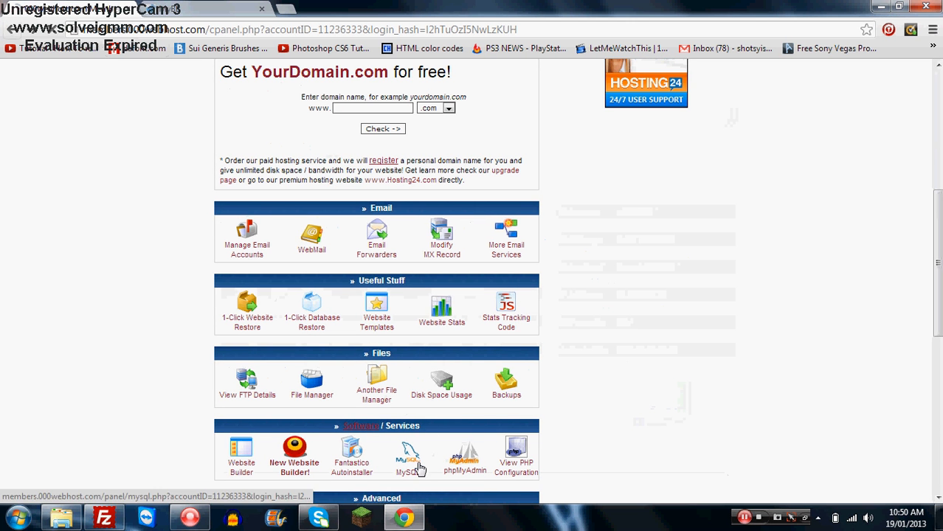
{"action": "scroll", "coordinate": [421, 355], "scroll_direction": "down", "scroll_amount": 1}
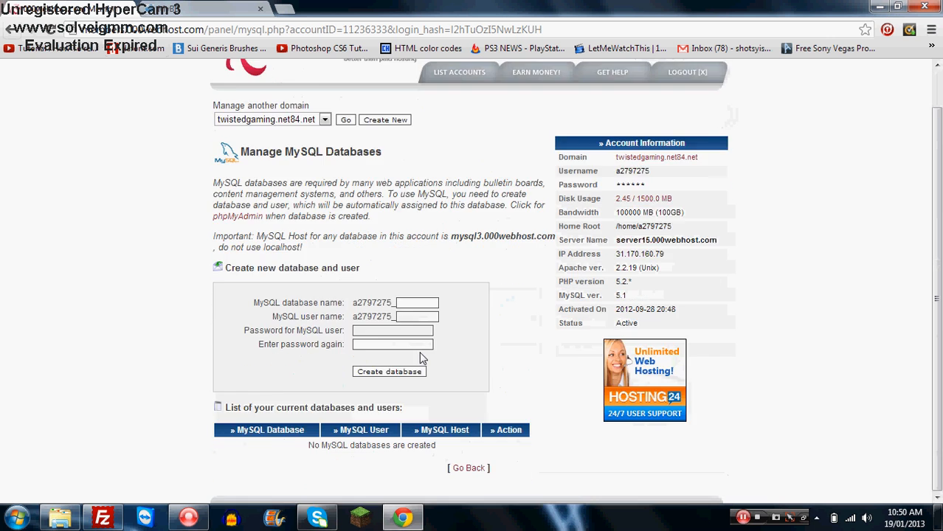
{"action": "scroll", "coordinate": [421, 357], "scroll_direction": "up", "scroll_amount": 1}
{"action": "scroll", "coordinate": [422, 339], "scroll_direction": "down", "scroll_amount": 1}
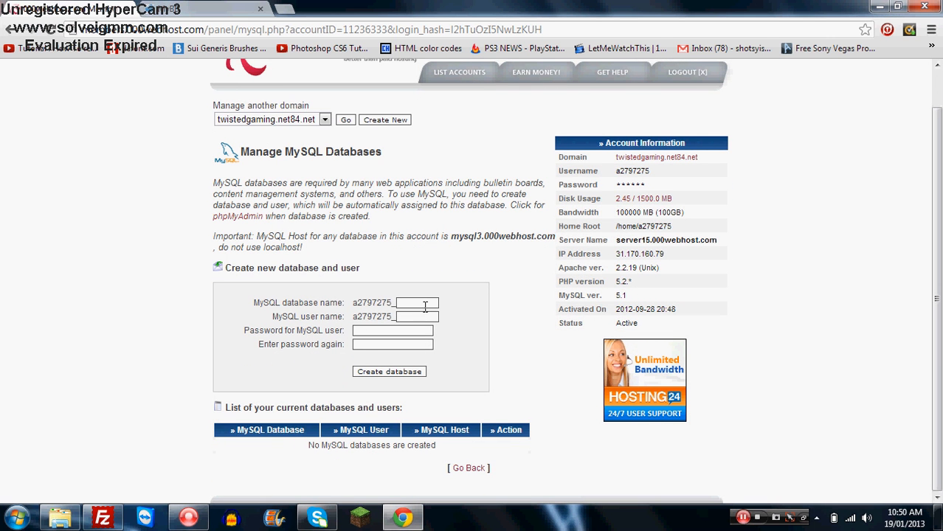
- Enter test as the MySQL database name and admin1 as the MySQL user name
{"action": "left_click", "coordinate": [426, 304]}
{"action": "type", "text": "test"}
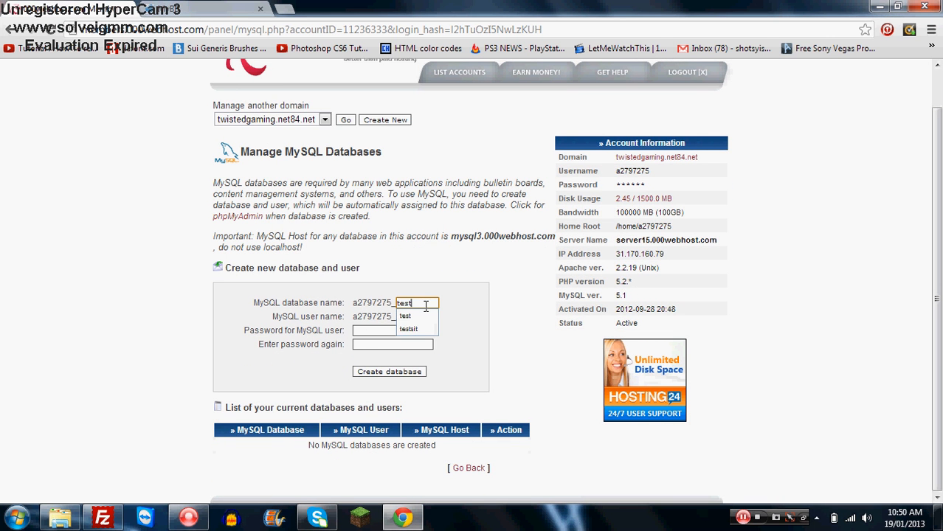
{"action": "key", "text": "Tab"}
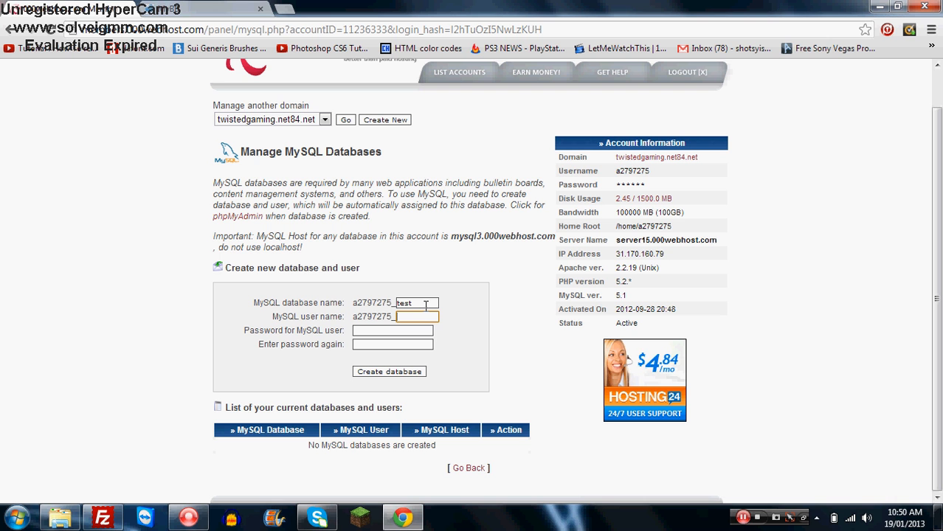
{"action": "type", "text": "admin1"}
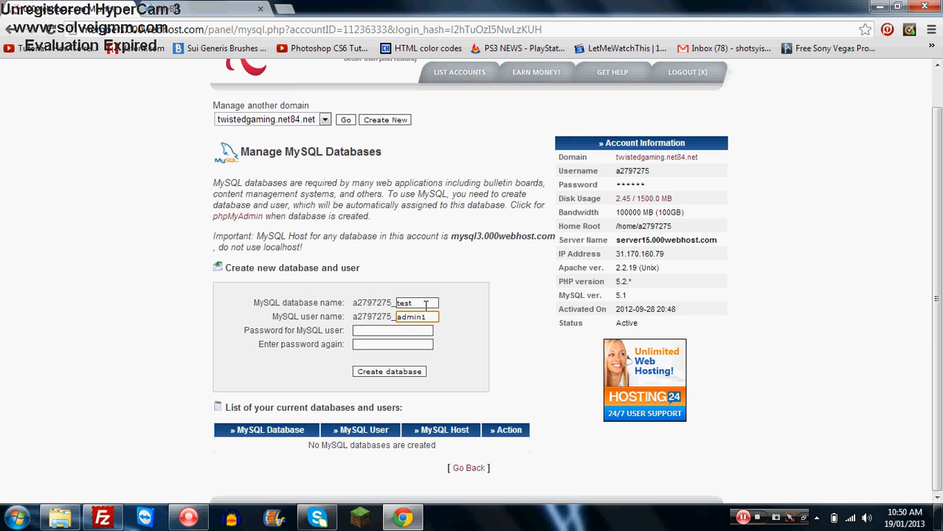
{"action": "key", "text": "Tab"}
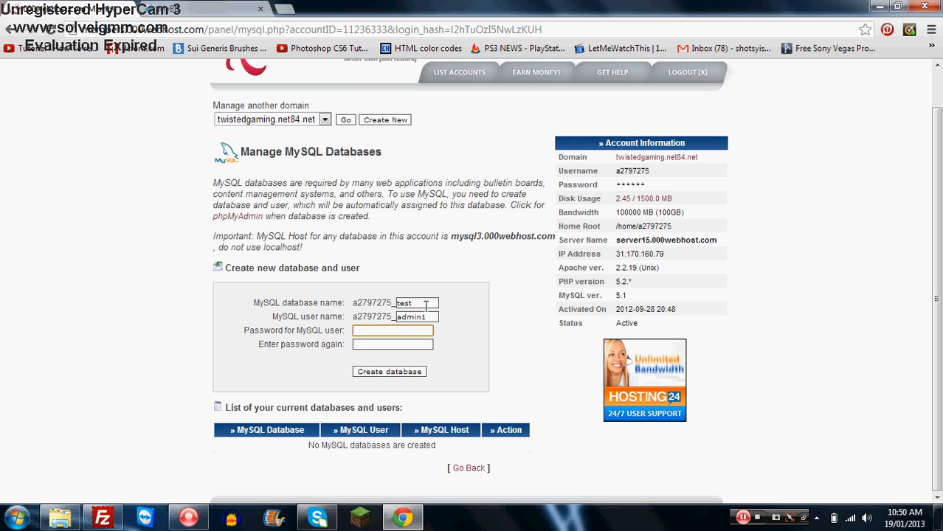
- Enter the MySQL user password in both password fields and create the database
{"action": "type", "text": "•••••••"}
{"action": "key", "text": "Tab"}
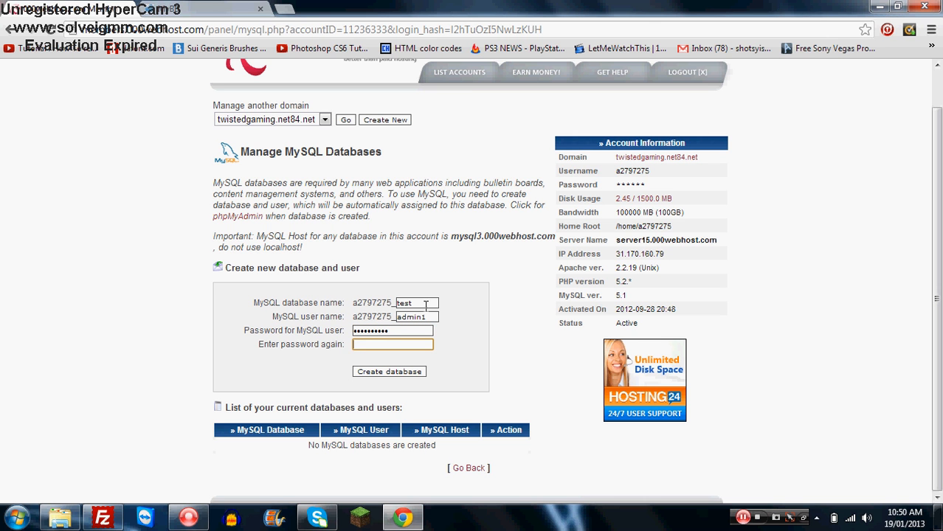
{"action": "type", "text": "••••••"}
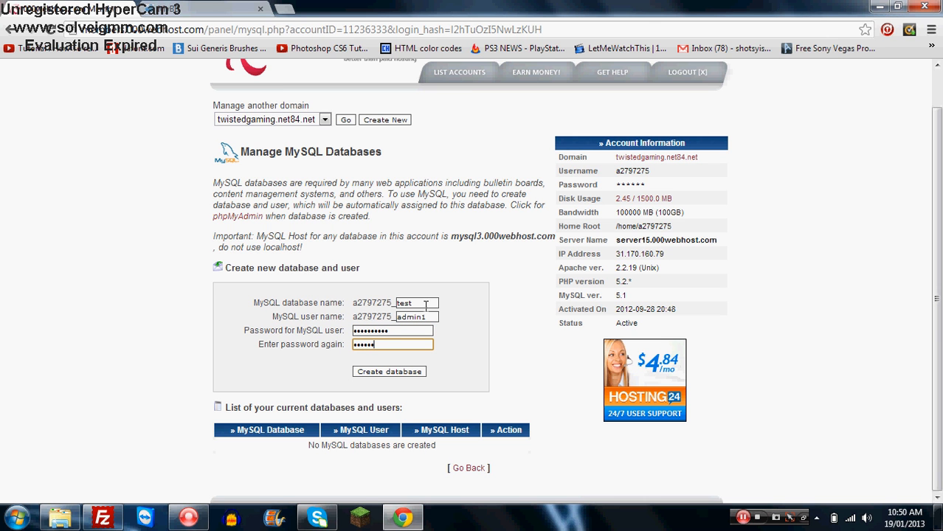
{"action": "type", "text": "•••"}
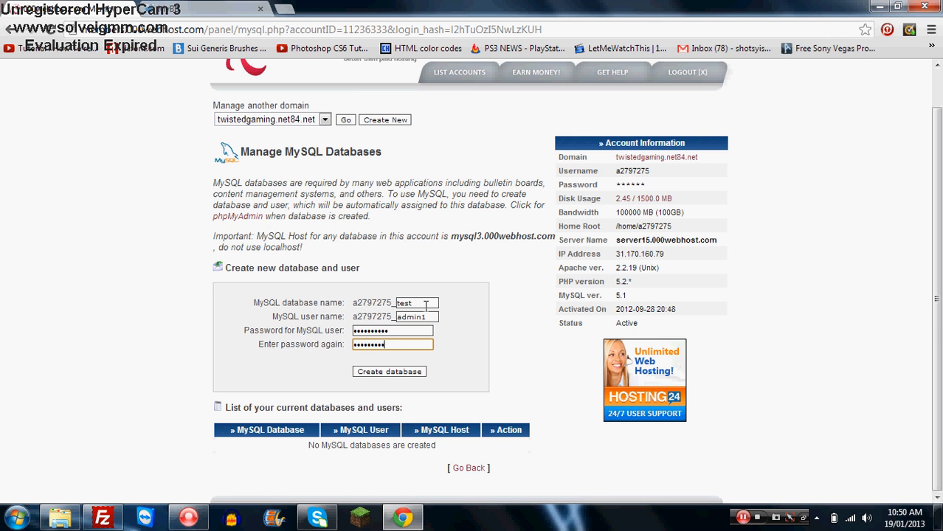
{"action": "type", "text": "•"}
{"action": "left_click", "coordinate": [423, 373]}
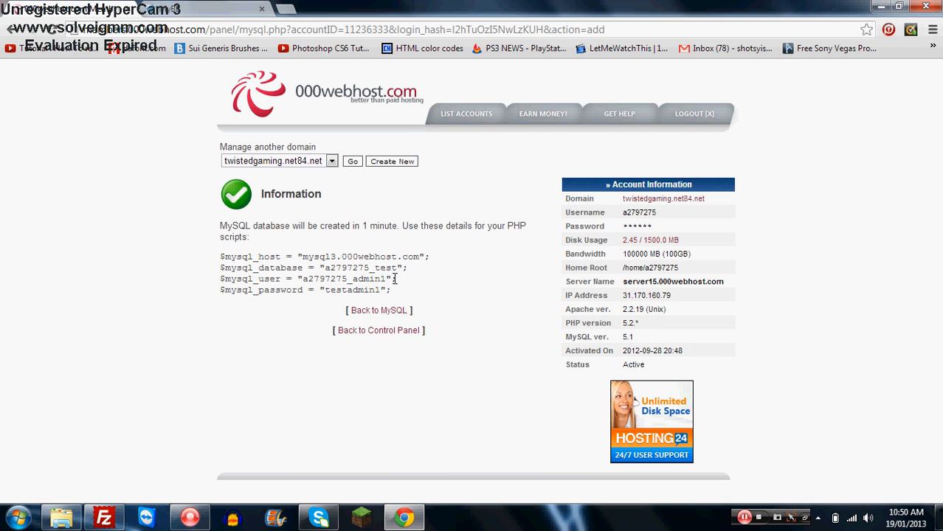
- Highlight the generated MySQL connection details and return to the domain's control panel
{"action": "left_click_drag", "start_coordinate": [402, 294], "coordinate": [180, 240]}
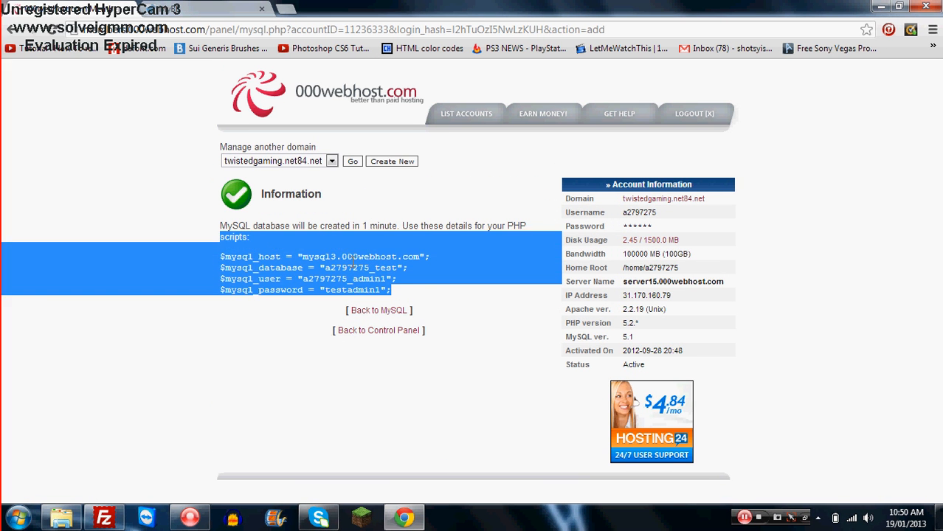
{"action": "left_click", "coordinate": [386, 222]}
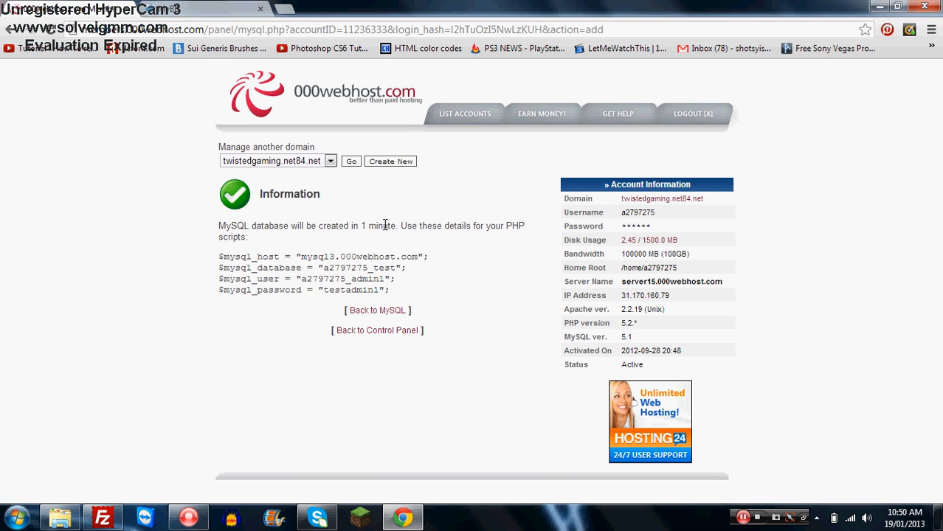
{"action": "left_click", "coordinate": [353, 163]}
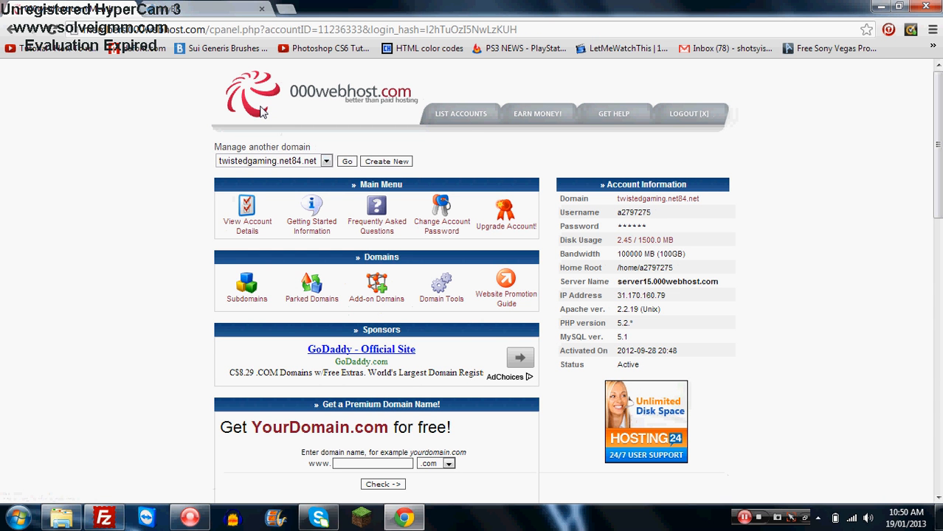
- Switch to the MyBB site tab and download the latest MyBB package
{"action": "left_click", "coordinate": [196, 7]}
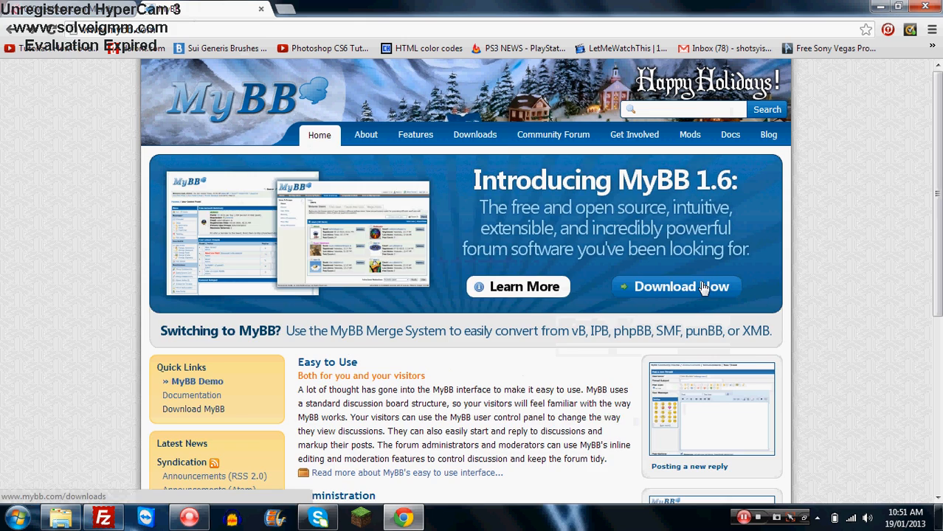
{"action": "left_click", "coordinate": [703, 287]}
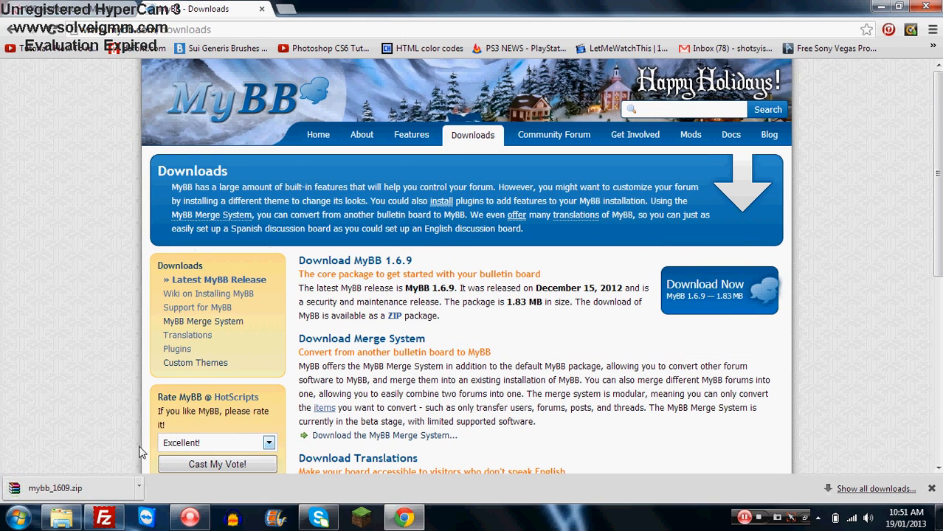
- Open the downloaded mybb_1609.zip archive and browse its Upload folder
{"action": "left_click", "coordinate": [73, 487]}
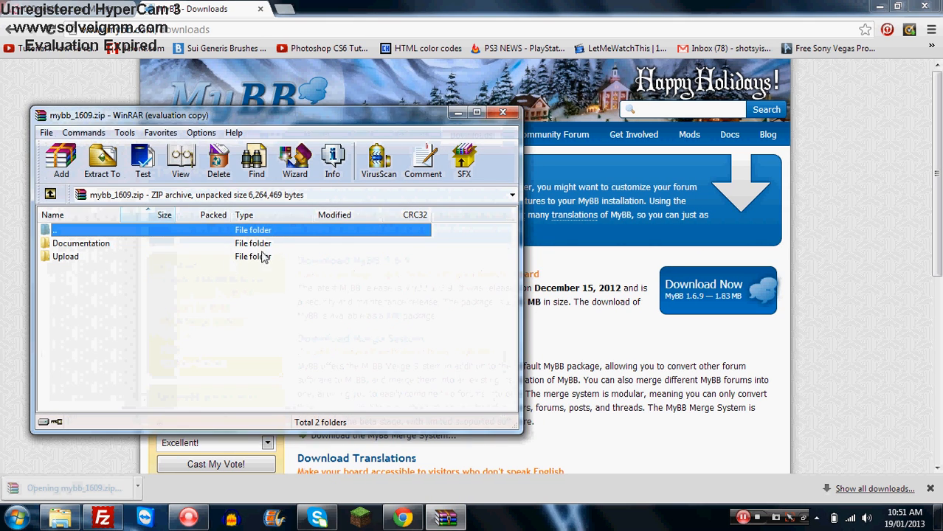
{"action": "left_click", "coordinate": [347, 280]}
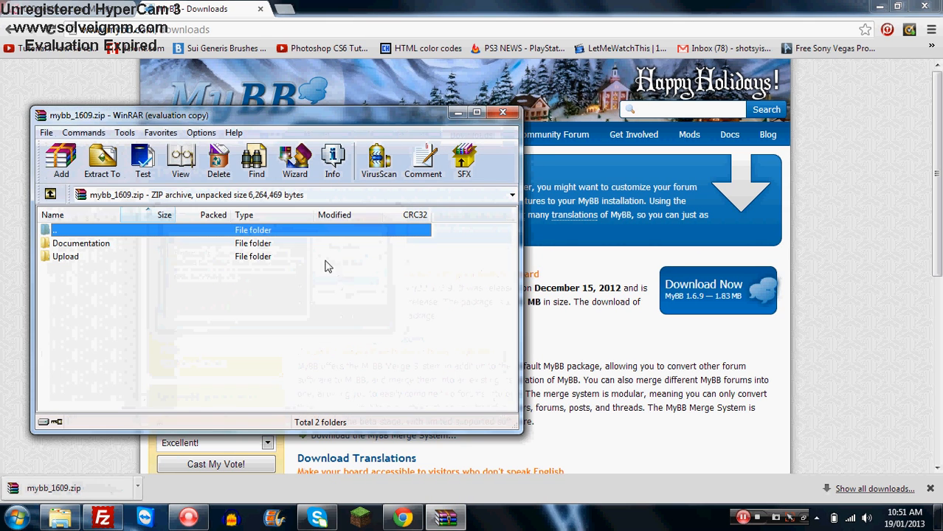
{"action": "double_click", "coordinate": [67, 256]}
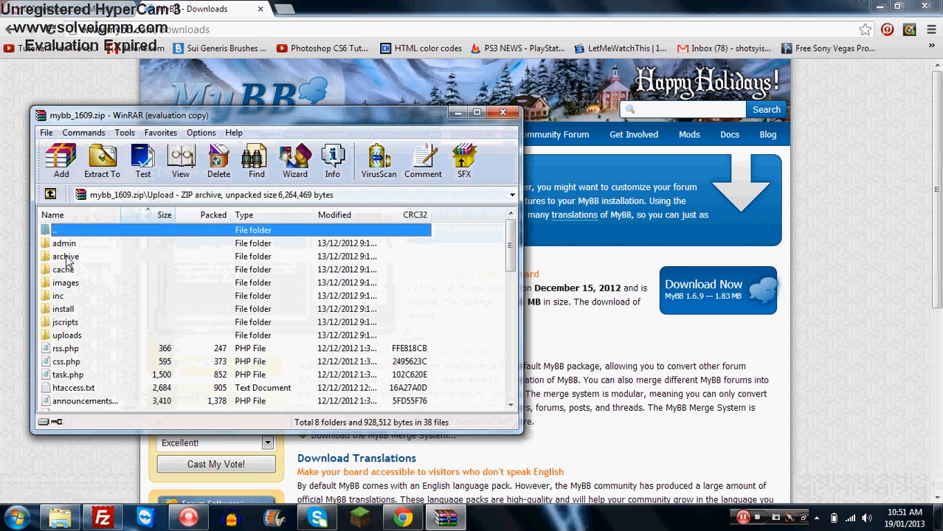
{"action": "double_click", "coordinate": [252, 231]}
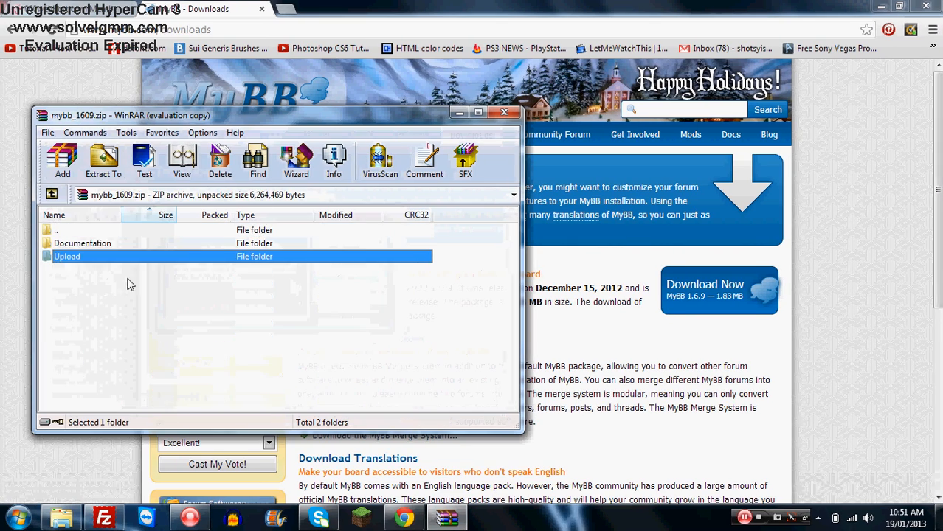
- Open the archive's Upload folder and open the public_html directory on the FTP server
{"action": "double_click", "coordinate": [77, 260]}
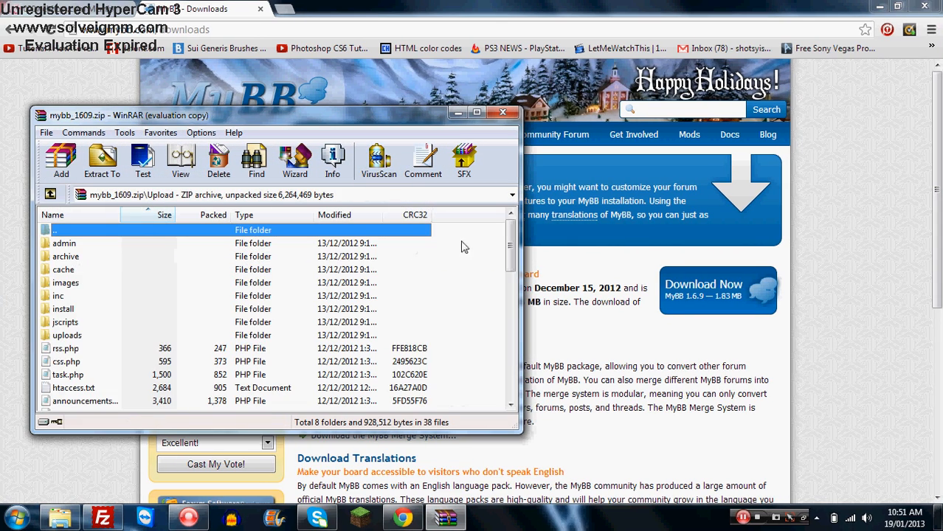
{"action": "mouse_move", "coordinate": [509, 247]}
{"action": "left_mouse_down"}
{"action": "mouse_move", "coordinate": [509, 377]}
{"action": "mouse_move", "coordinate": [498, 248]}
{"action": "left_mouse_up"}
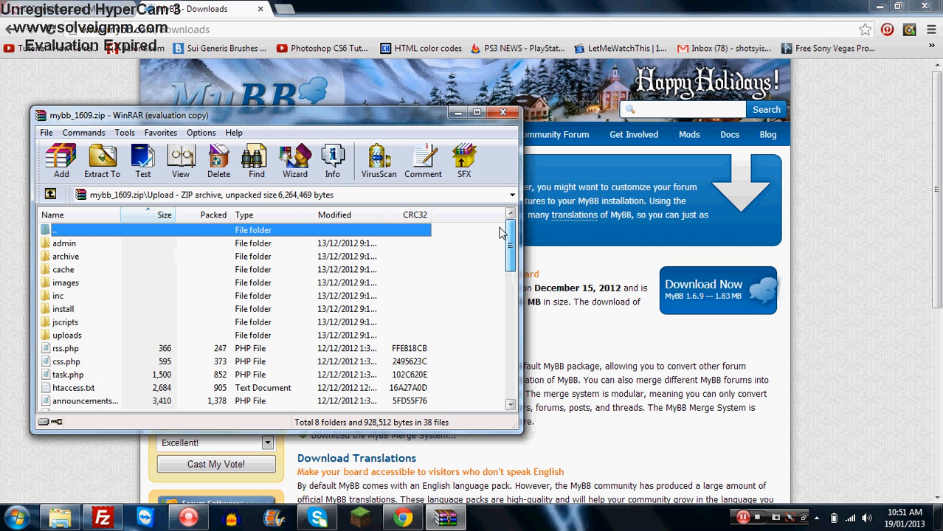
{"action": "left_click", "coordinate": [103, 519]}
{"action": "double_click", "coordinate": [509, 274]}
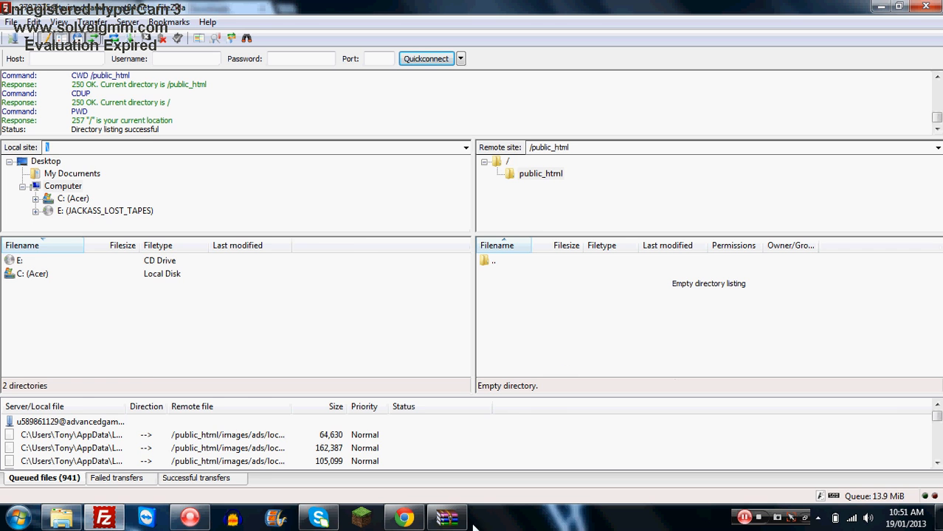
- Select all contents of the Upload folder and upload them into public_html on the server
{"action": "left_click", "coordinate": [447, 519]}
{"action": "left_click_drag", "start_coordinate": [391, 248], "coordinate": [385, 257]}
{"action": "left_click_drag", "start_coordinate": [466, 244], "coordinate": [707, 319]}
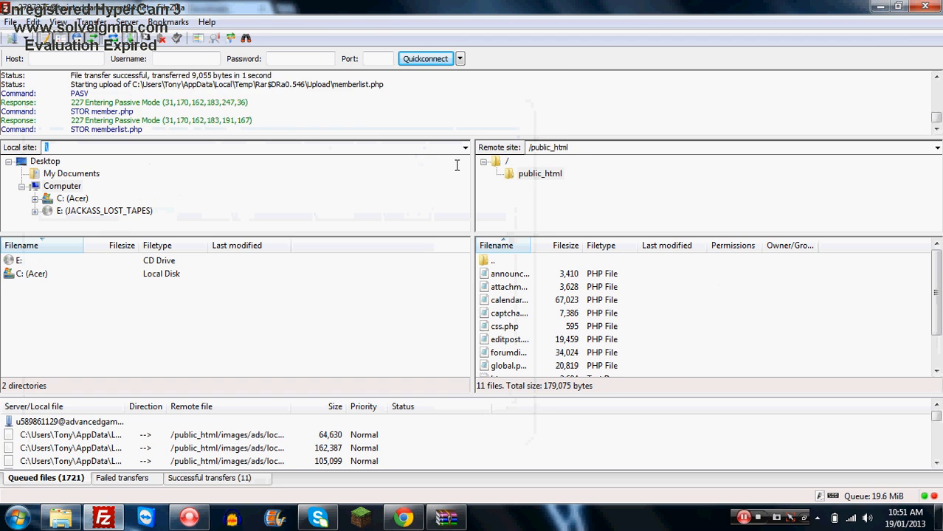
{"action": "left_click", "coordinate": [459, 112]}
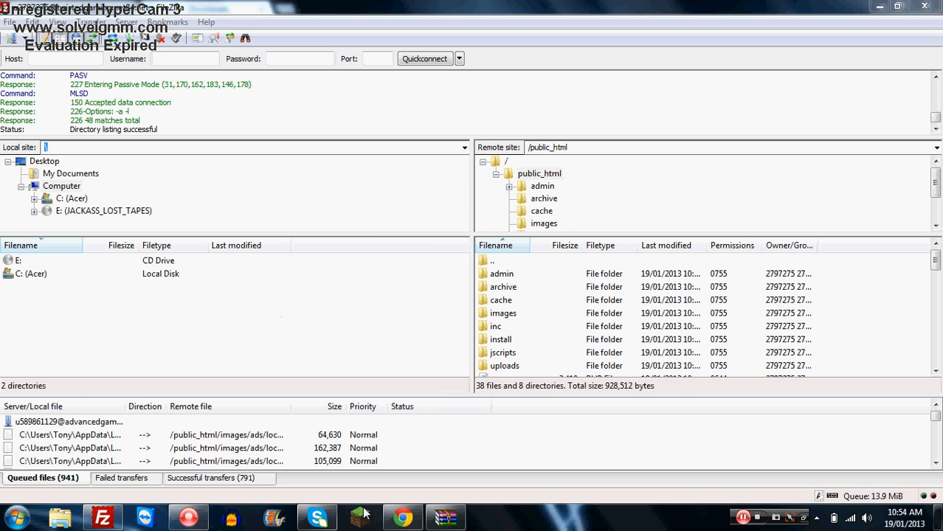
- Open a new browser tab and go to twistedgaming.net84.net/install
{"action": "left_click", "coordinate": [409, 518]}
{"action": "left_click", "coordinate": [291, 9]}
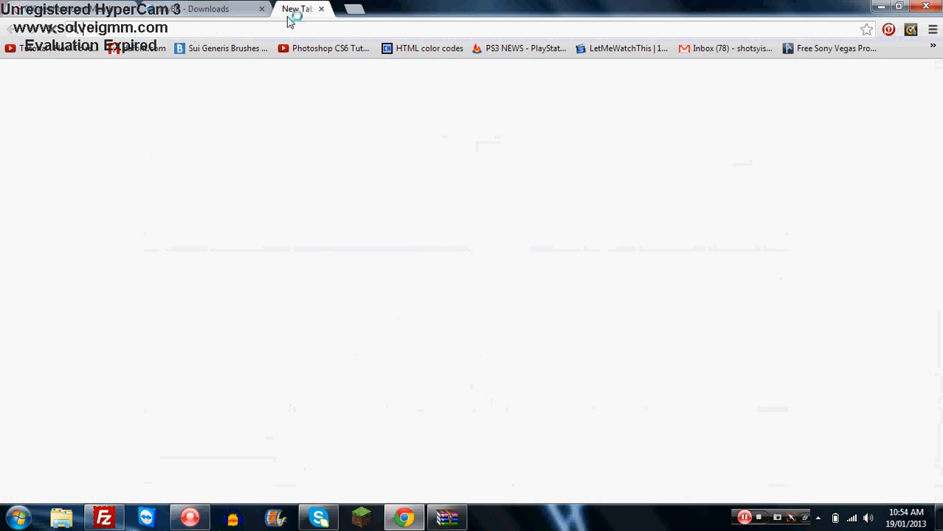
{"action": "type", "text": "twis"}
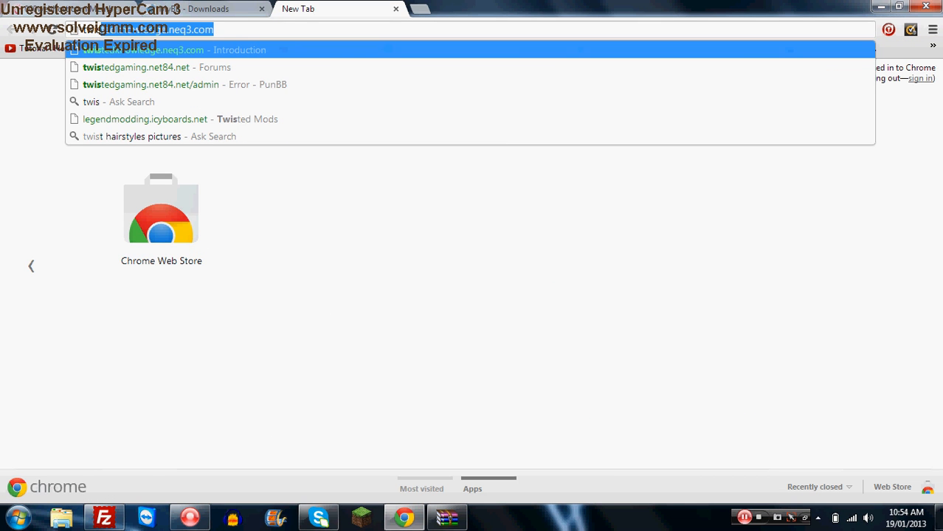
{"action": "key", "text": "Down"}
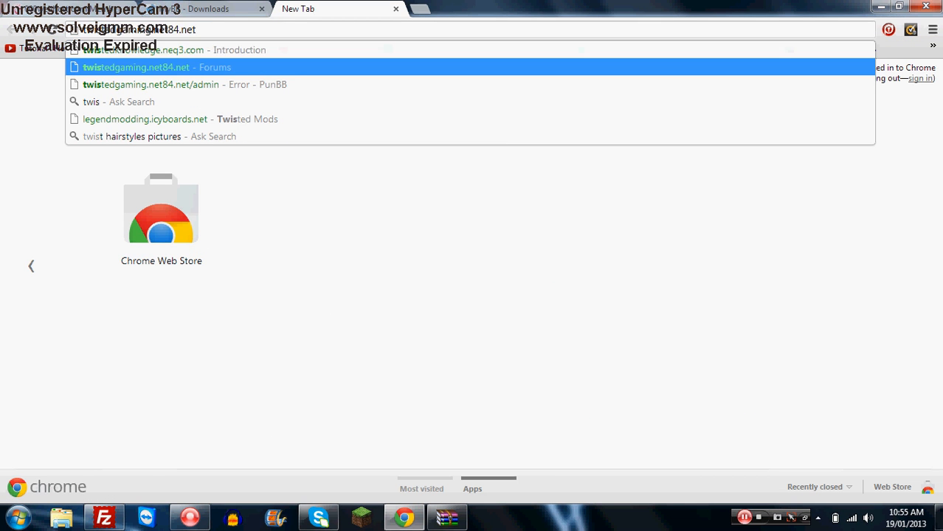
{"action": "type", "text": "/install"}
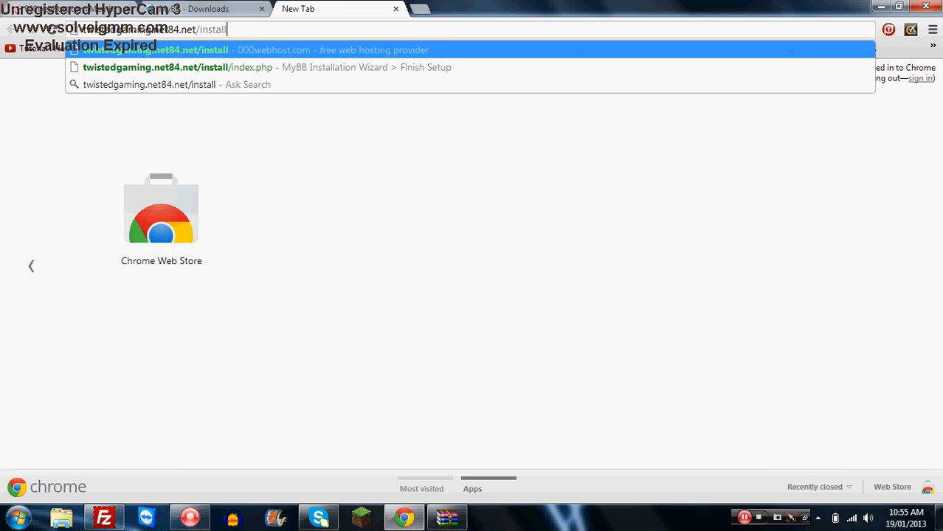
{"action": "key", "text": "Return"}
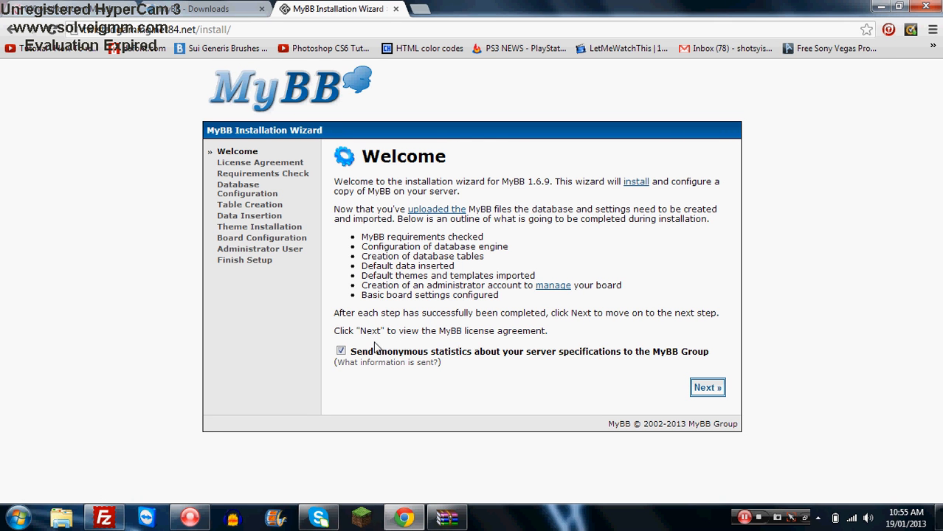
- Uncheck sending anonymous statistics to the MyBB Group and continue past the Welcome page
{"action": "mouse_move", "coordinate": [710, 353]}
{"action": "left_mouse_down"}
{"action": "mouse_move", "coordinate": [550, 335]}
{"action": "mouse_move", "coordinate": [336, 333]}
{"action": "mouse_move", "coordinate": [509, 351]}
{"action": "mouse_move", "coordinate": [728, 349]}
{"action": "left_mouse_up"}
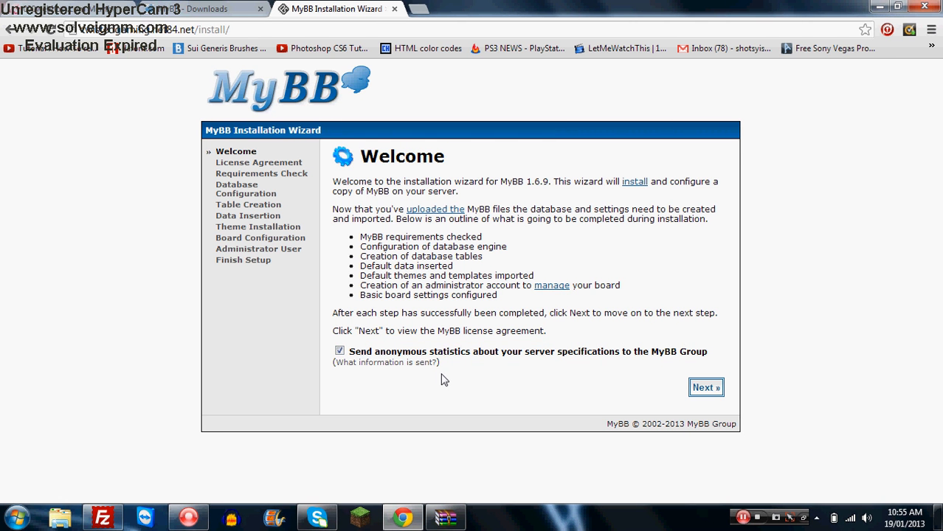
{"action": "left_click", "coordinate": [341, 353]}
{"action": "left_click", "coordinate": [716, 393]}
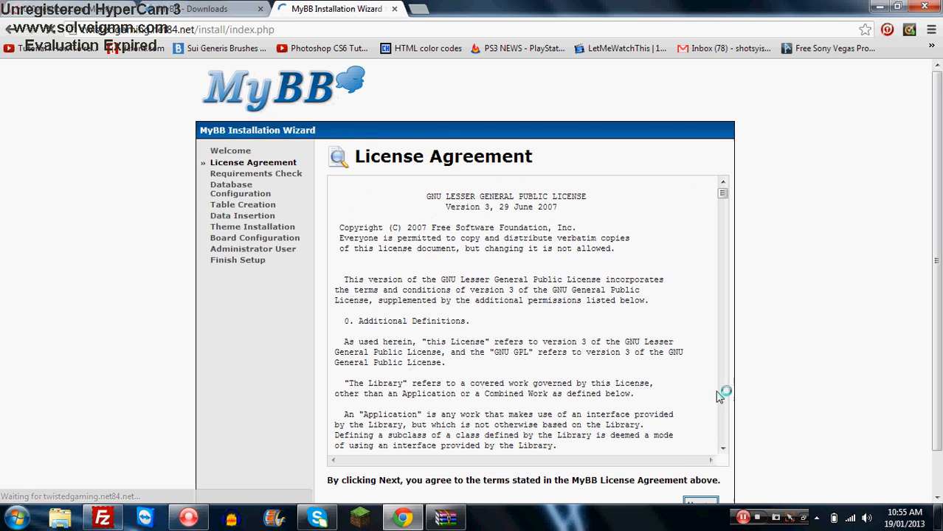
- Accept the license agreement and proceed past the requirements check to Database Configuration
{"action": "scroll", "coordinate": [771, 318], "scroll_direction": "down", "scroll_amount": 1}
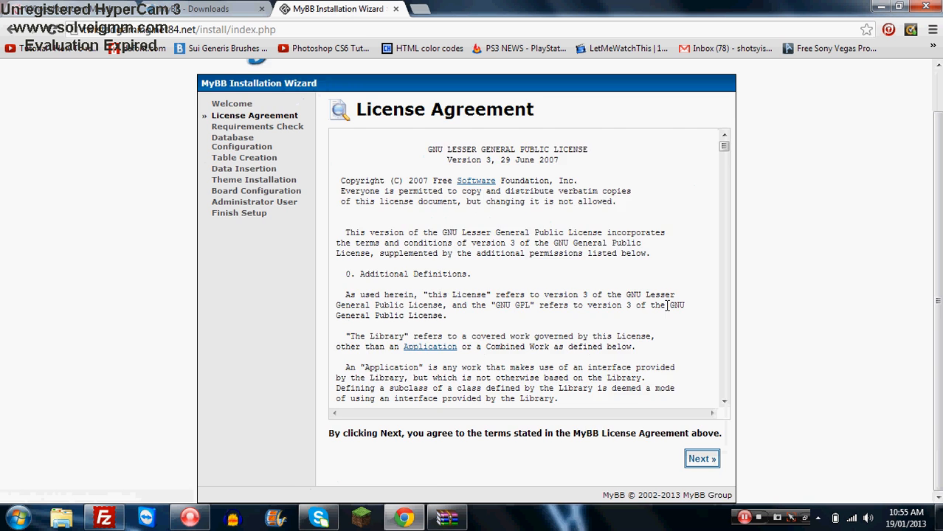
{"action": "scroll", "coordinate": [667, 306], "scroll_direction": "up", "scroll_amount": 1}
{"action": "scroll", "coordinate": [731, 343], "scroll_direction": "down", "scroll_amount": 1}
{"action": "left_click", "coordinate": [711, 458]}
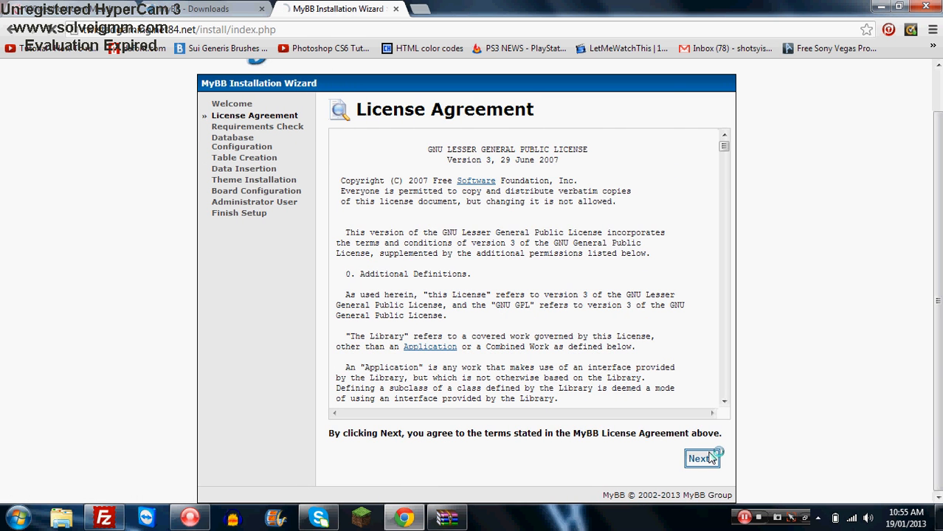
{"action": "scroll", "coordinate": [797, 389], "scroll_direction": "down", "scroll_amount": 1}
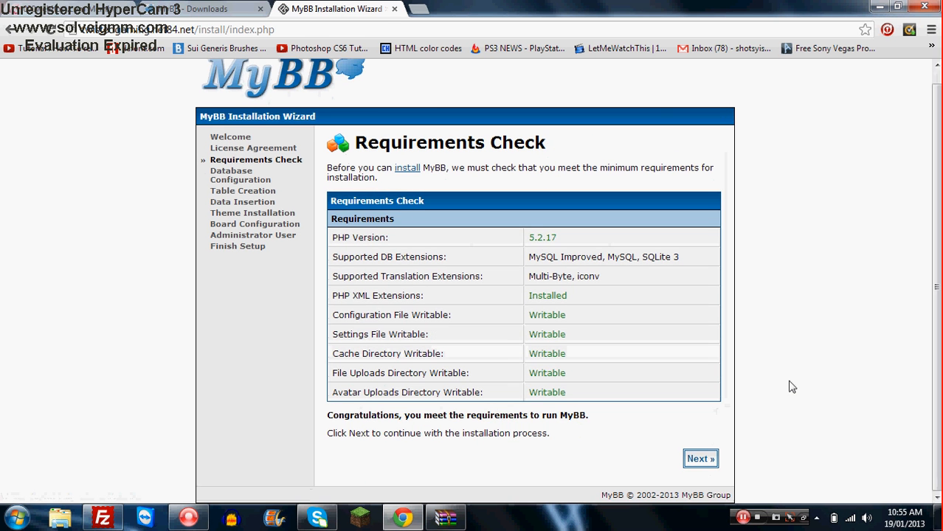
{"action": "left_click", "coordinate": [700, 458]}
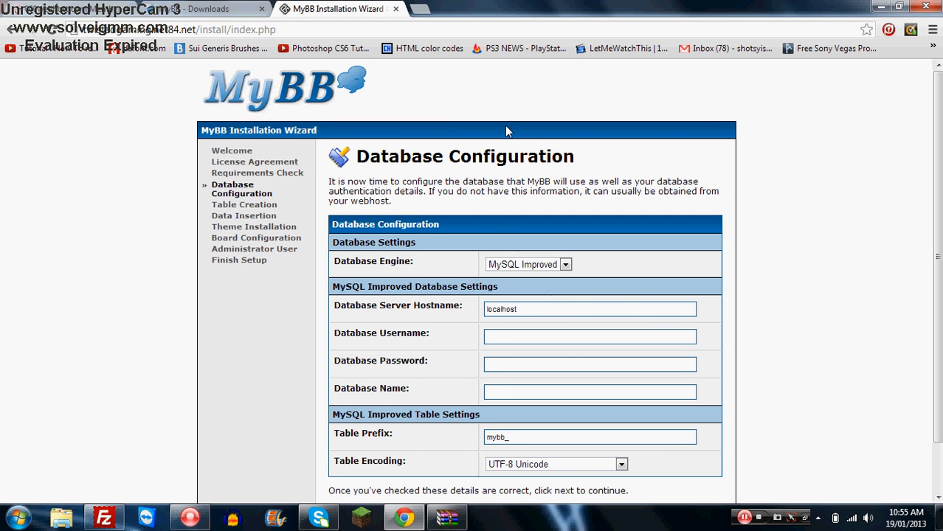
- Open the MySQL database management page in the hosting control panel
{"action": "left_click", "coordinate": [43, 7]}
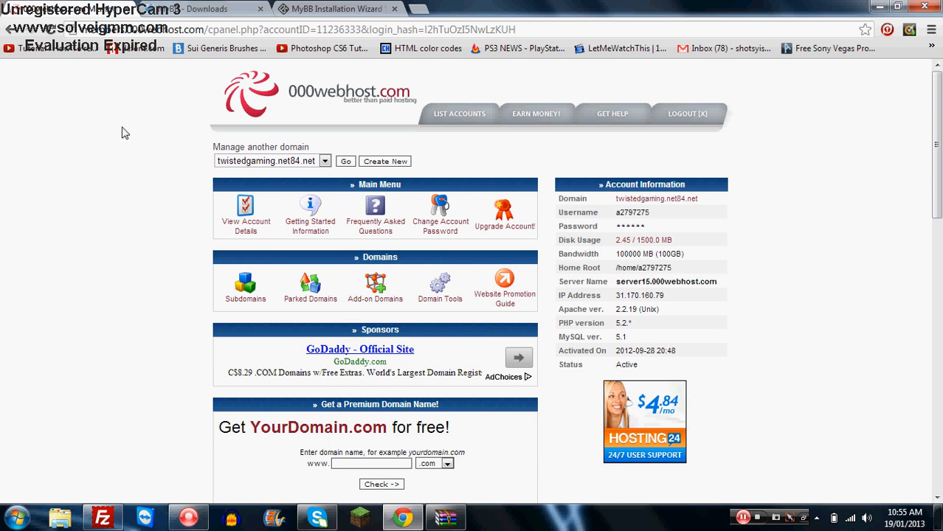
{"action": "scroll", "coordinate": [384, 174], "scroll_direction": "down", "scroll_amount": 5}
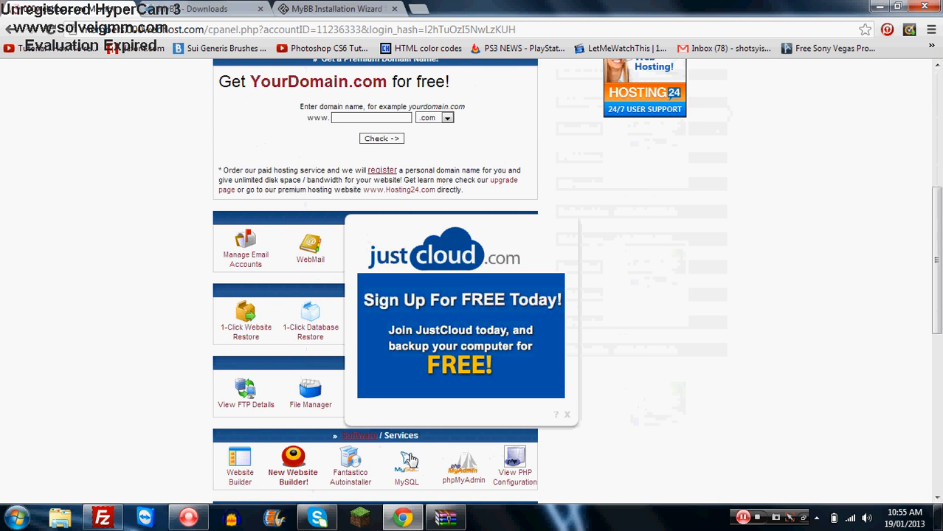
{"action": "left_click", "coordinate": [408, 461]}
{"action": "scroll", "coordinate": [260, 455], "scroll_direction": "down", "scroll_amount": 1}
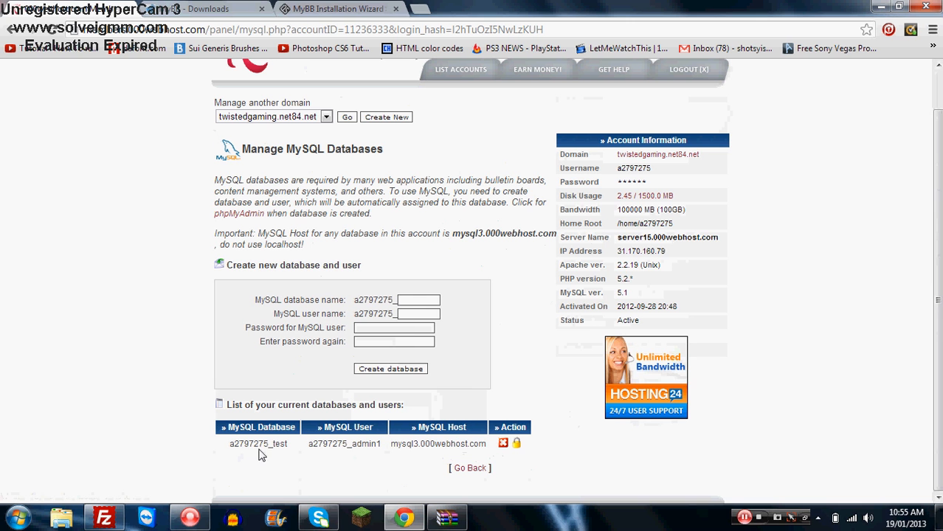
{"action": "left_click_drag", "start_coordinate": [219, 452], "coordinate": [486, 444]}
{"action": "left_click", "coordinate": [486, 444]}
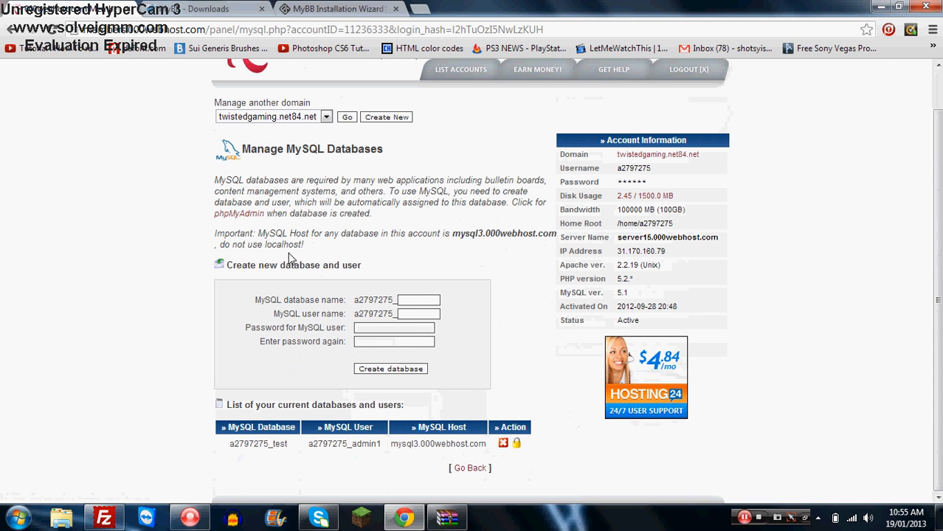
- Copy the MySQL host mysql3.000webhost.com and paste it as the Database Server Hostname
{"action": "left_click", "coordinate": [334, 8]}
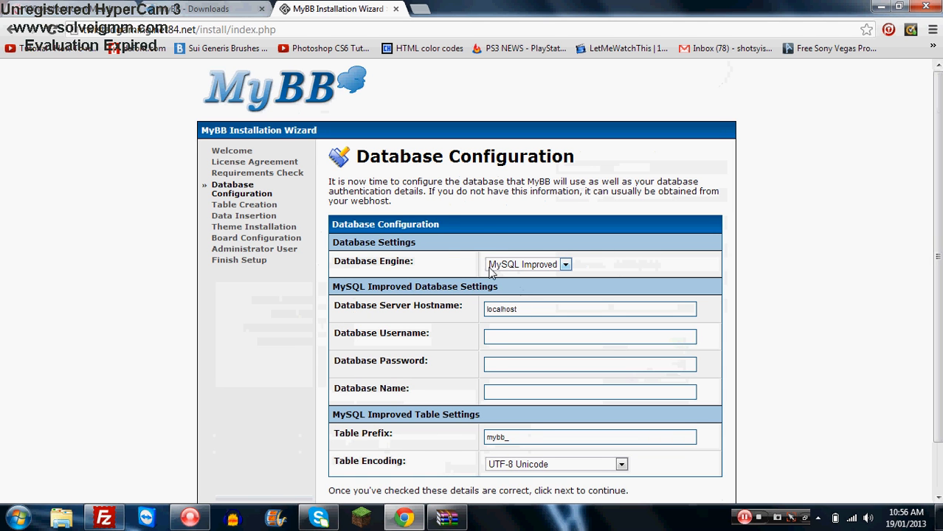
{"action": "key", "text": "ctrl+Tab"}
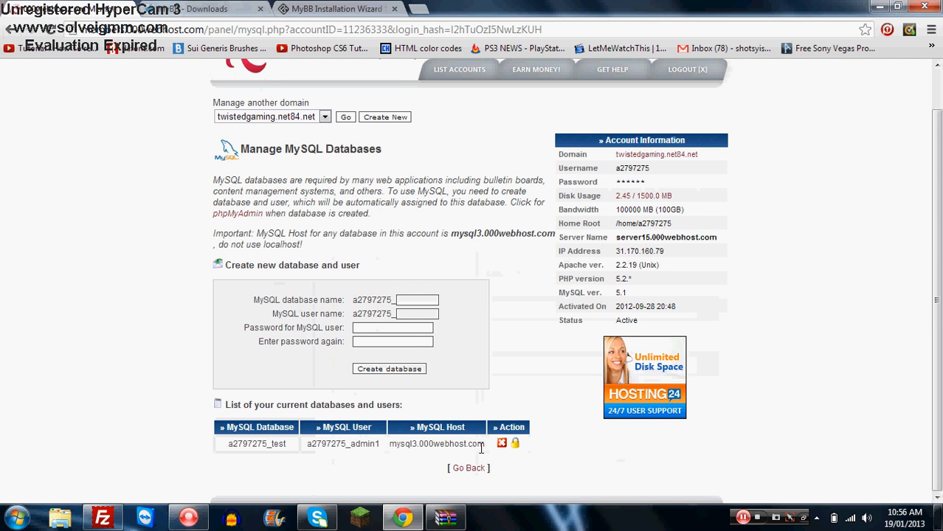
{"action": "left_click_drag", "start_coordinate": [483, 444], "coordinate": [395, 444]}
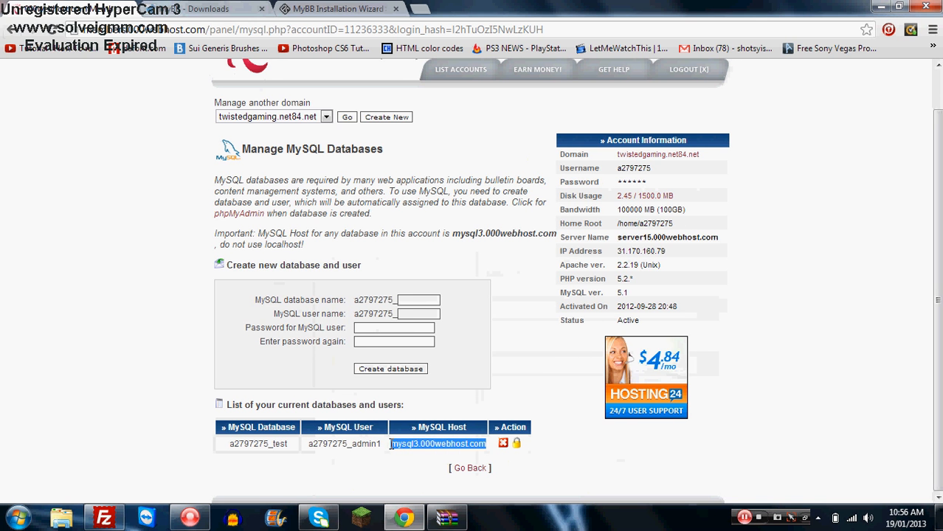
{"action": "right_click", "coordinate": [391, 444]}
{"action": "left_click", "coordinate": [422, 450]}
{"action": "left_click", "coordinate": [336, 8]}
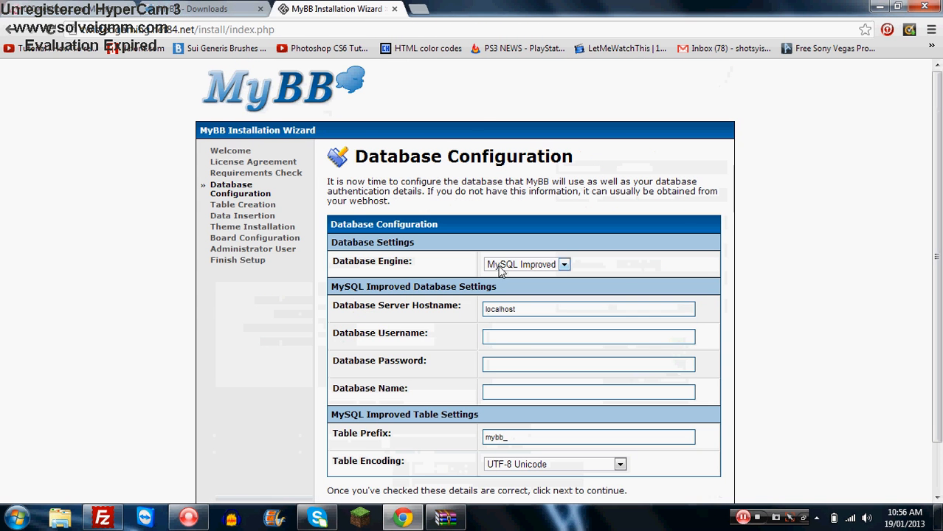
{"action": "left_click_drag", "start_coordinate": [536, 314], "coordinate": [408, 305]}
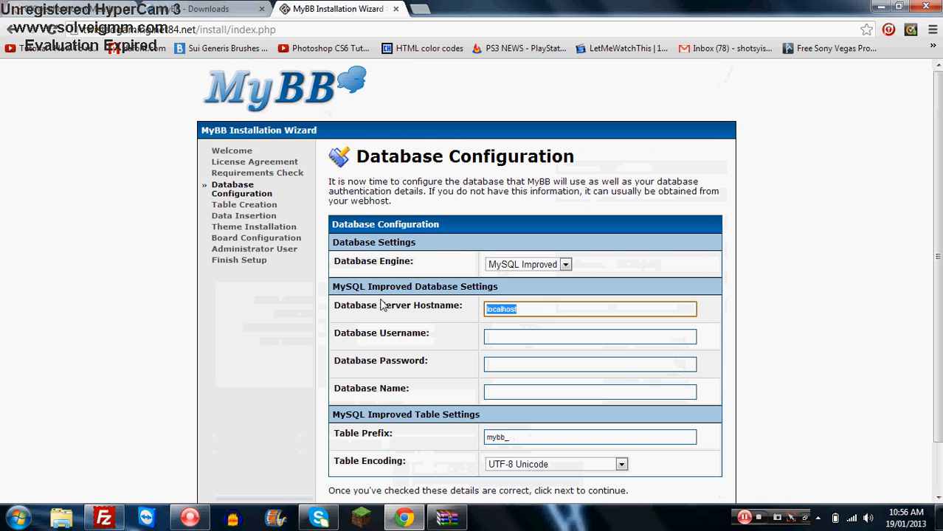
{"action": "type", "text": "mysql3.000webhost.com"}
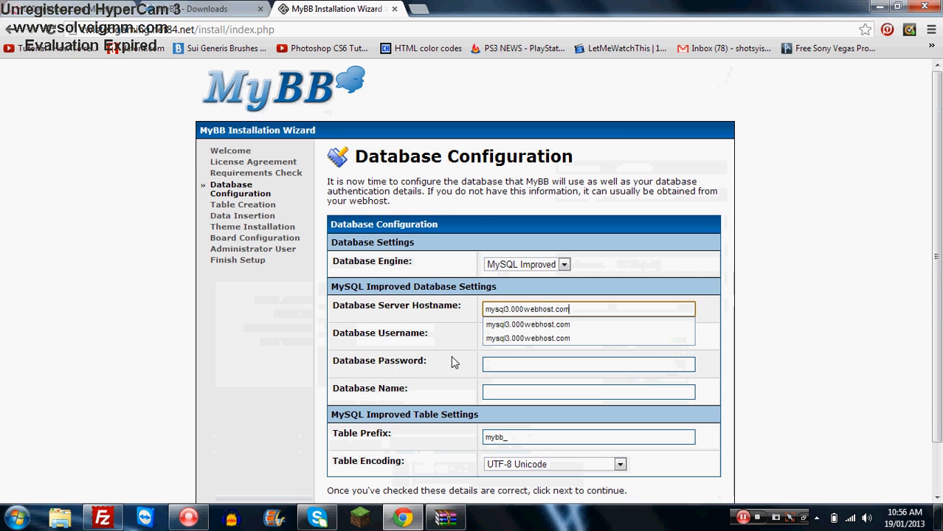
- Copy the MySQL database name and paste it into the Database Name field
{"action": "left_click", "coordinate": [69, 8]}
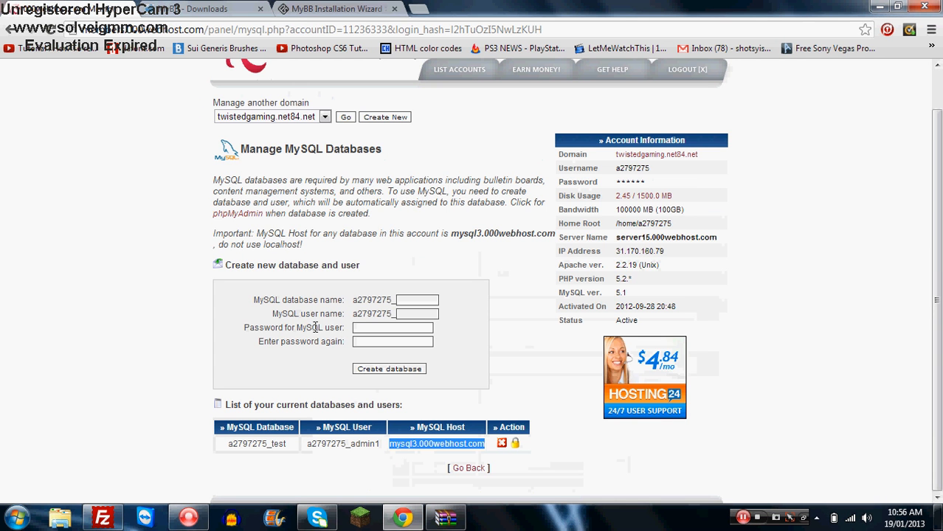
{"action": "left_click_drag", "start_coordinate": [286, 444], "coordinate": [229, 443]}
{"action": "right_click", "coordinate": [233, 442]}
{"action": "left_click", "coordinate": [254, 450]}
{"action": "left_click", "coordinate": [339, 8]}
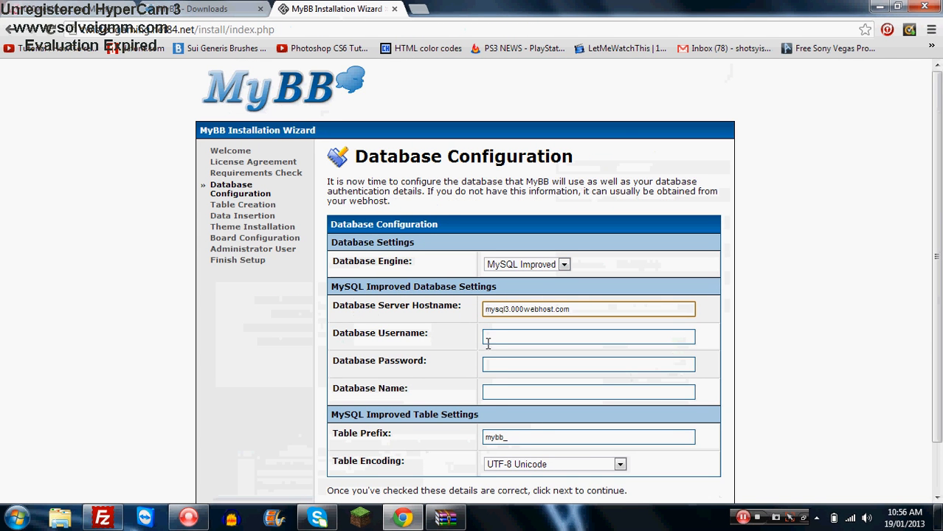
{"action": "left_click", "coordinate": [494, 393]}
{"action": "right_click", "coordinate": [496, 394]}
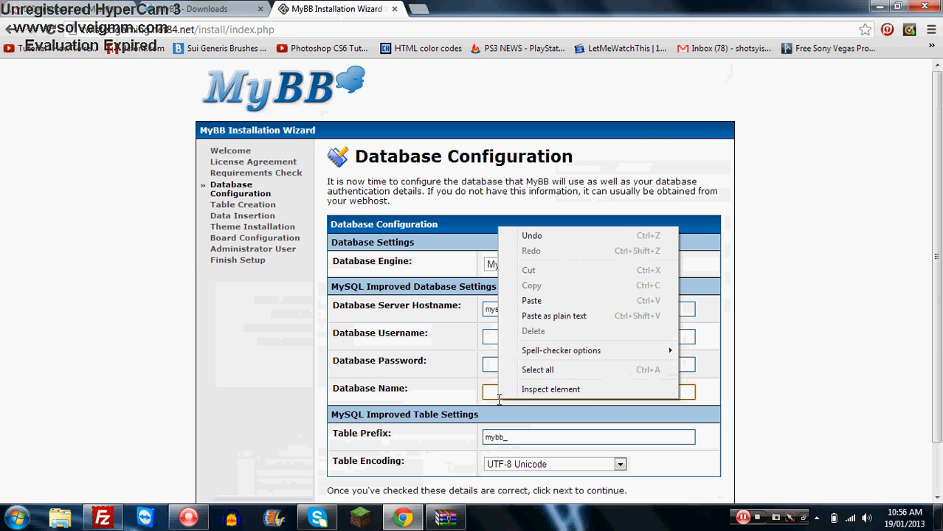
{"action": "left_click", "coordinate": [532, 301]}
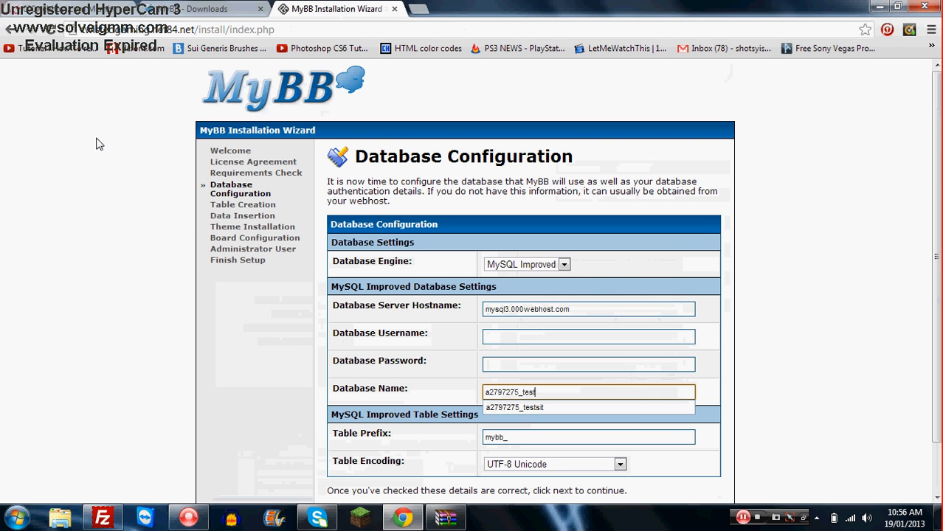
{"action": "key", "text": "ctrl+shift+Tab"}
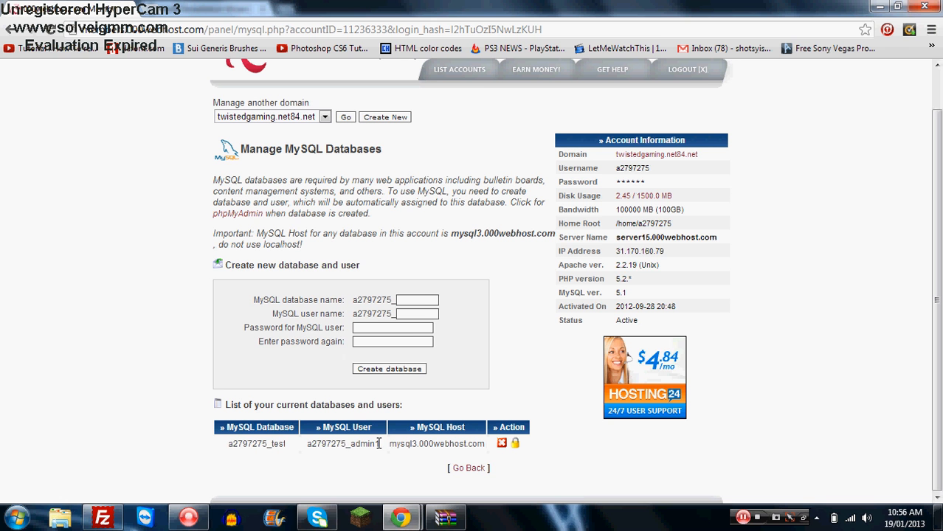
{"action": "left_click_drag", "start_coordinate": [379, 445], "coordinate": [310, 445]}
{"action": "right_click", "coordinate": [316, 443]}
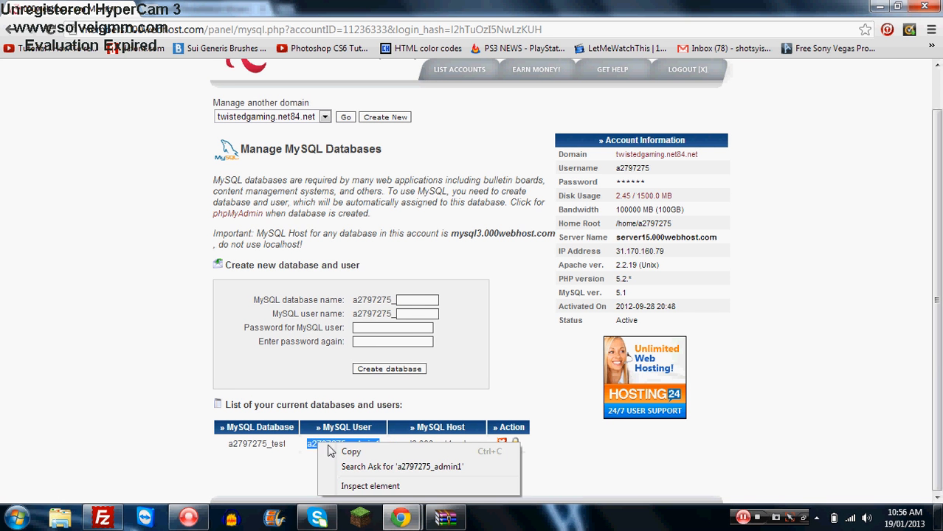
{"action": "left_click", "coordinate": [338, 450]}
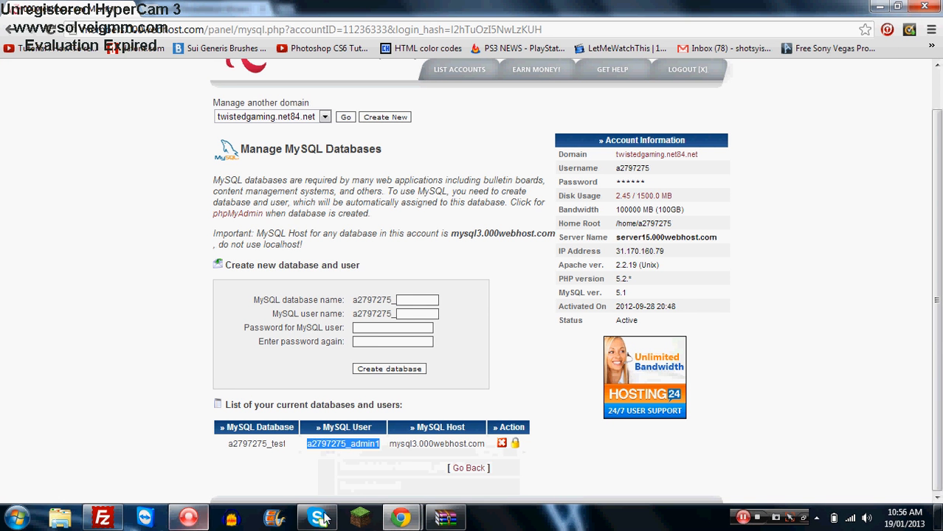
{"action": "left_click", "coordinate": [401, 517]}
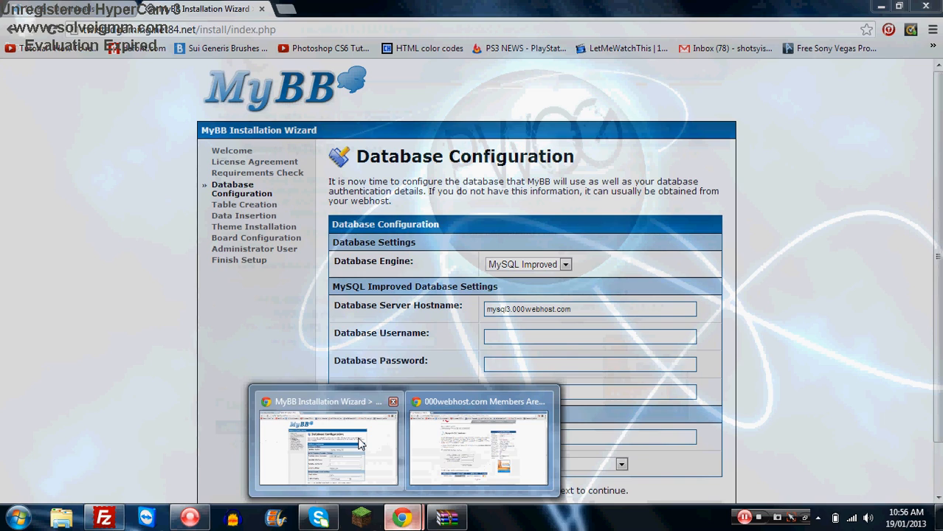
{"action": "left_click", "coordinate": [327, 447]}
{"action": "left_click", "coordinate": [502, 333]}
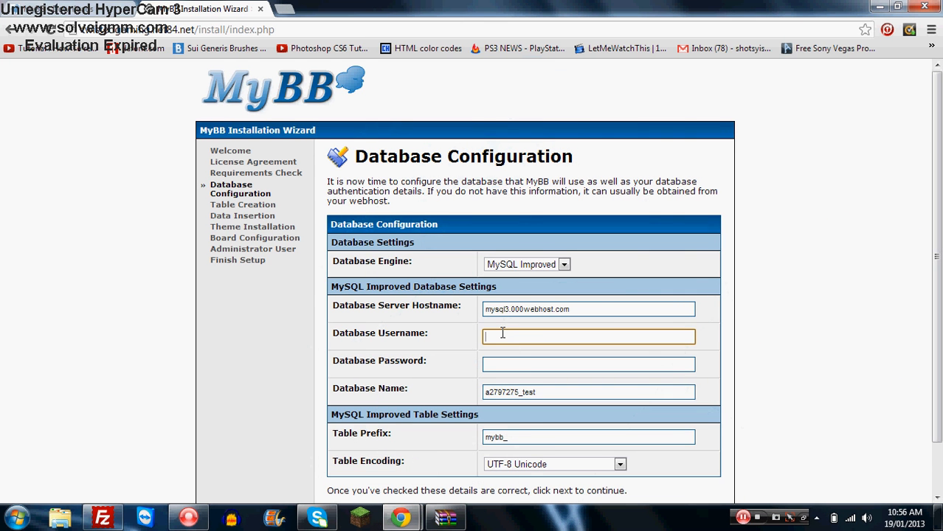
{"action": "key", "text": "ctrl+v"}
- Enter the MySQL database password and continue to the table creation stage
{"action": "left_click", "coordinate": [501, 363]}
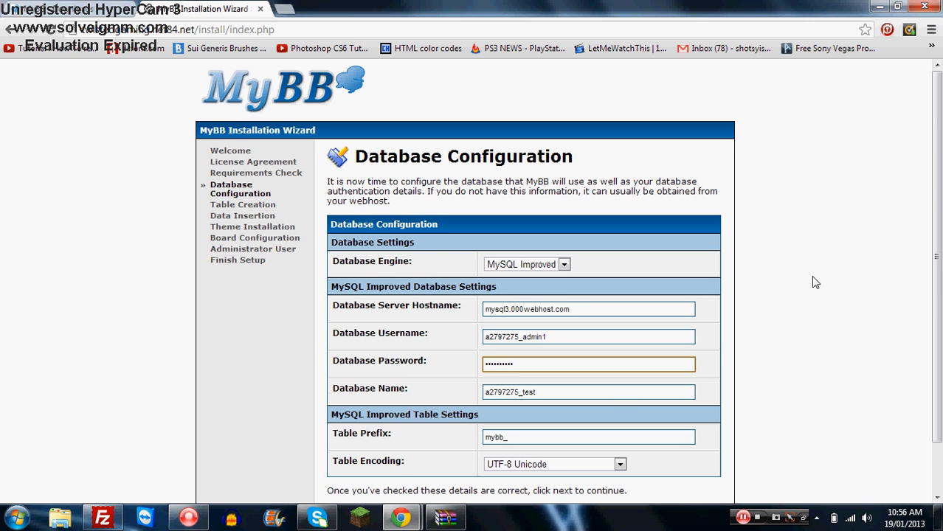
{"action": "scroll", "coordinate": [812, 281], "scroll_direction": "down", "scroll_amount": 2}
{"action": "left_click", "coordinate": [701, 459]}
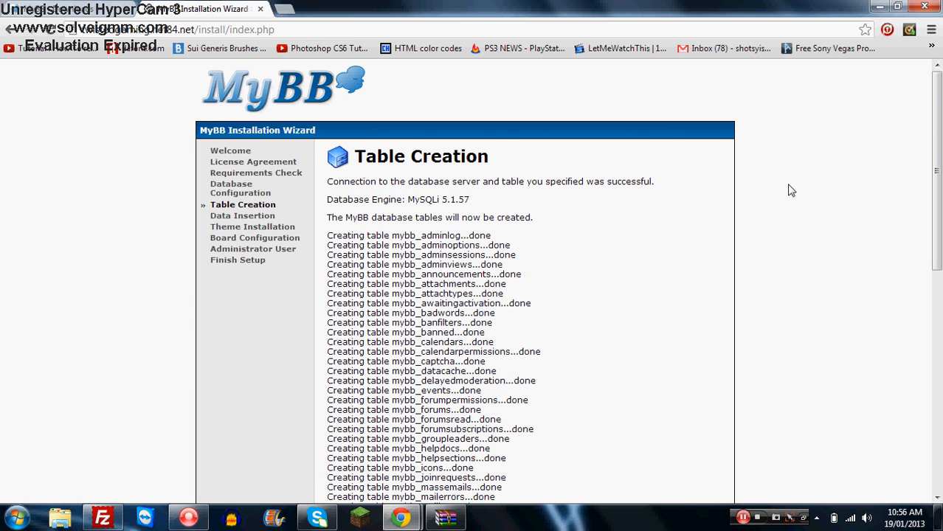
- Proceed through the Table Creation, Table Population and Theme Insertion pages of the wizard
{"action": "left_click_drag", "start_coordinate": [939, 118], "coordinate": [929, 420]}
{"action": "left_click", "coordinate": [703, 459]}
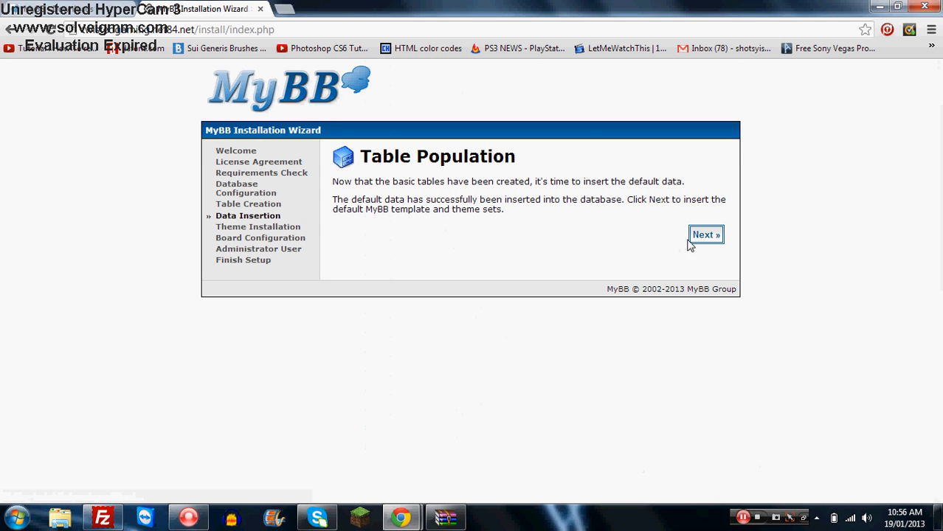
{"action": "left_click", "coordinate": [720, 235]}
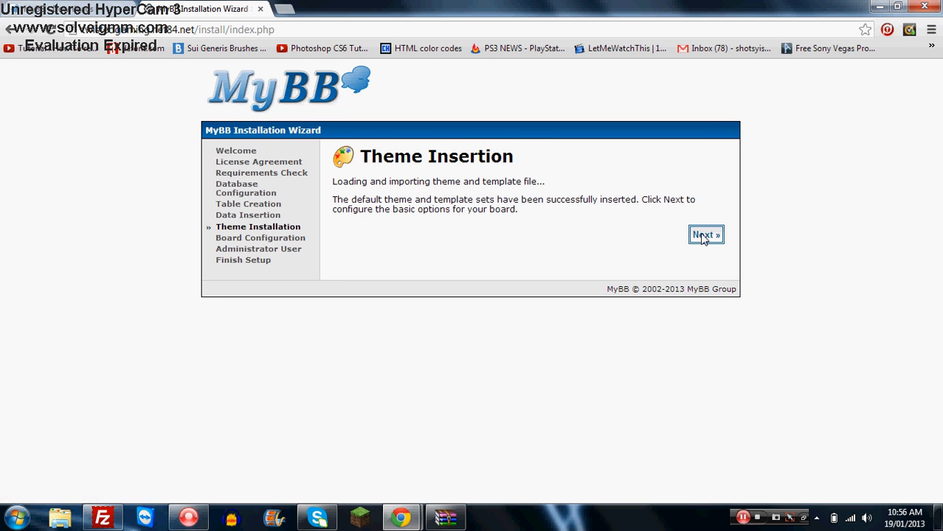
{"action": "left_click", "coordinate": [702, 236]}
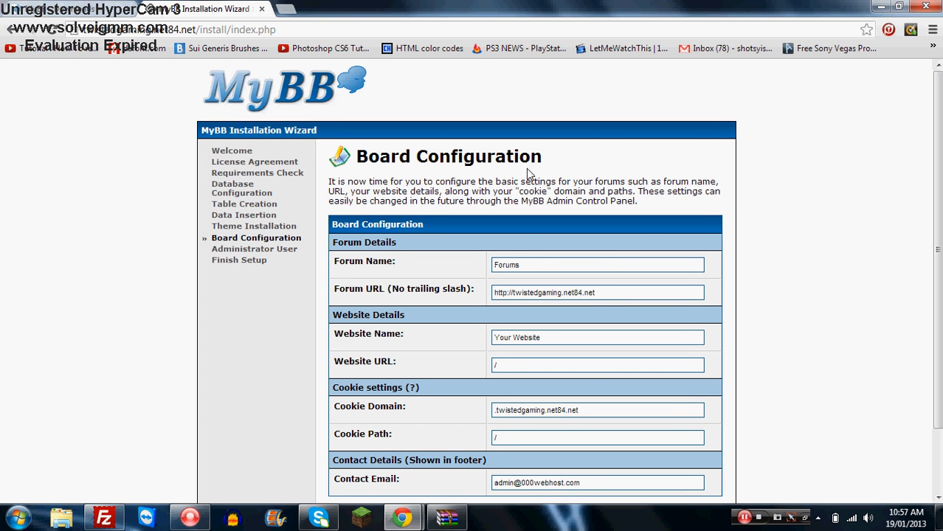
- Set the Forum Name to Test Forum
{"action": "left_click_drag", "start_coordinate": [607, 264], "coordinate": [421, 266]}
{"action": "type", "text": "Test"}
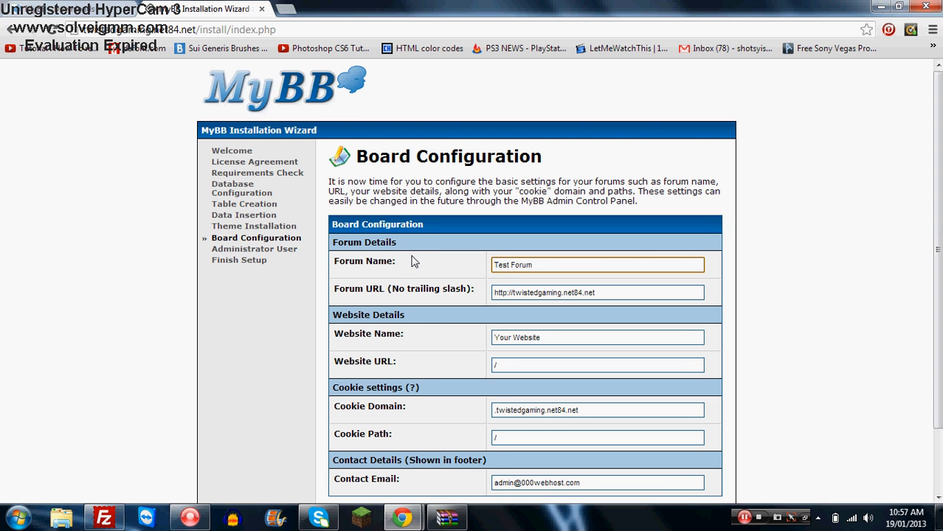
{"action": "scroll", "coordinate": [565, 332], "scroll_direction": "down", "scroll_amount": 1}
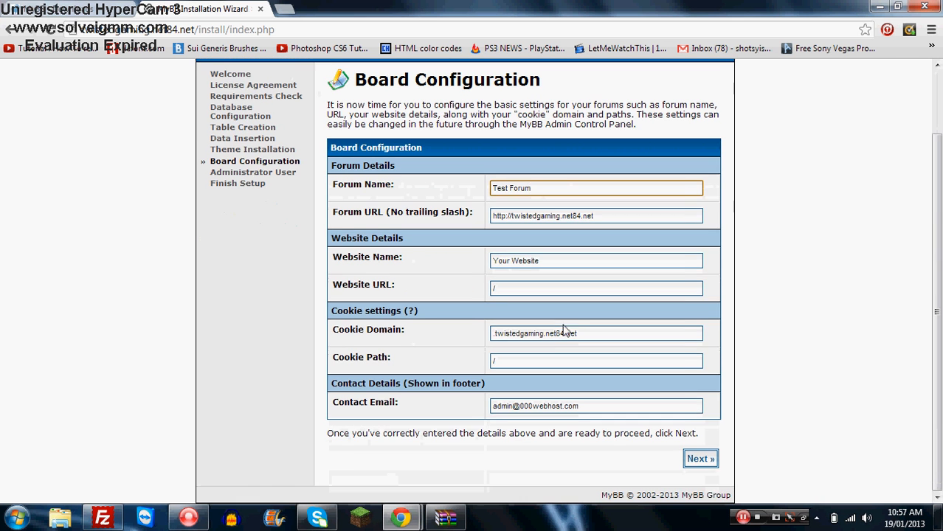
- Copy the Forum URL into the Website URL field and continue to the administrator account page
{"action": "left_click", "coordinate": [577, 406]}
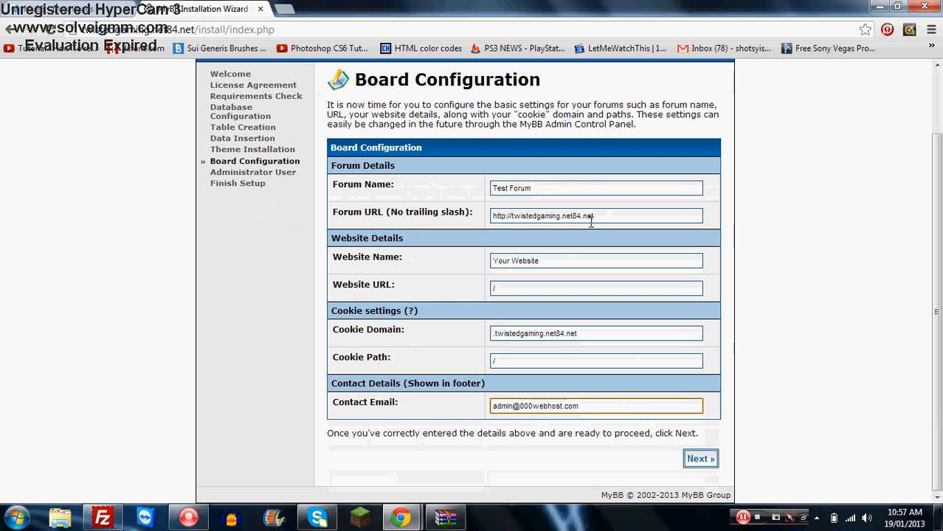
{"action": "triple_click", "coordinate": [591, 216]}
{"action": "right_click", "coordinate": [591, 220]}
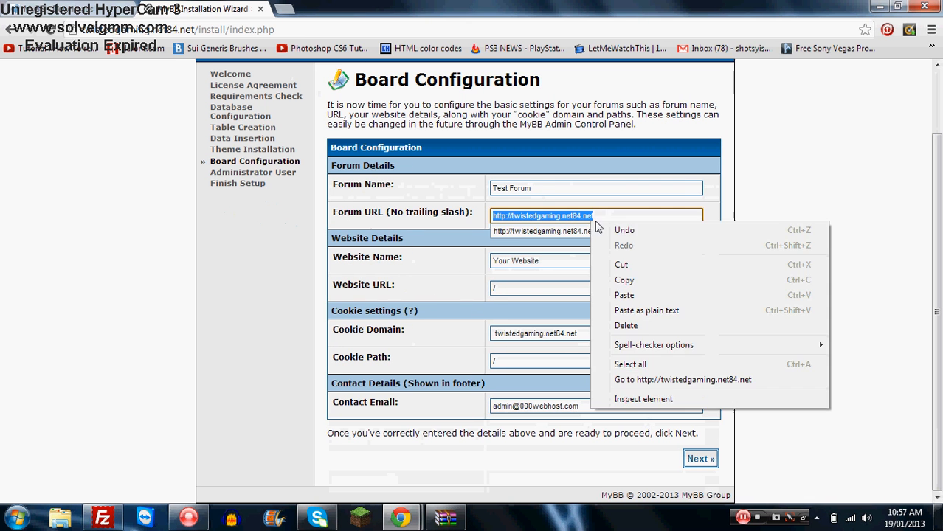
{"action": "left_click", "coordinate": [630, 282]}
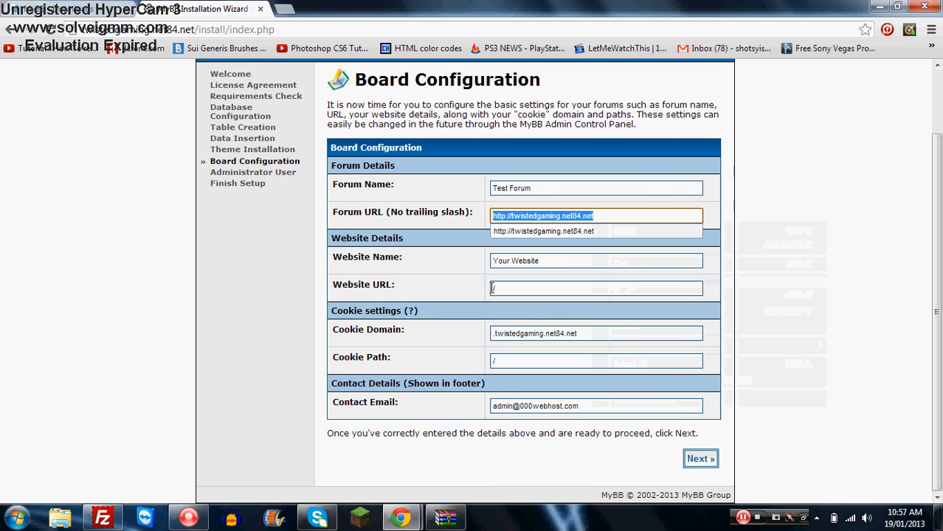
{"action": "left_click", "coordinate": [493, 290]}
{"action": "key", "text": "ctrl+v"}
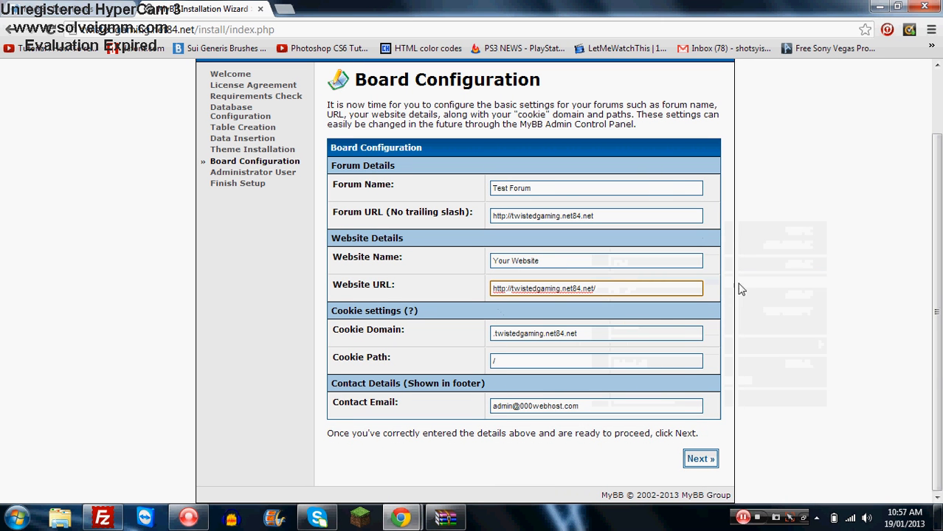
{"action": "left_click", "coordinate": [784, 264]}
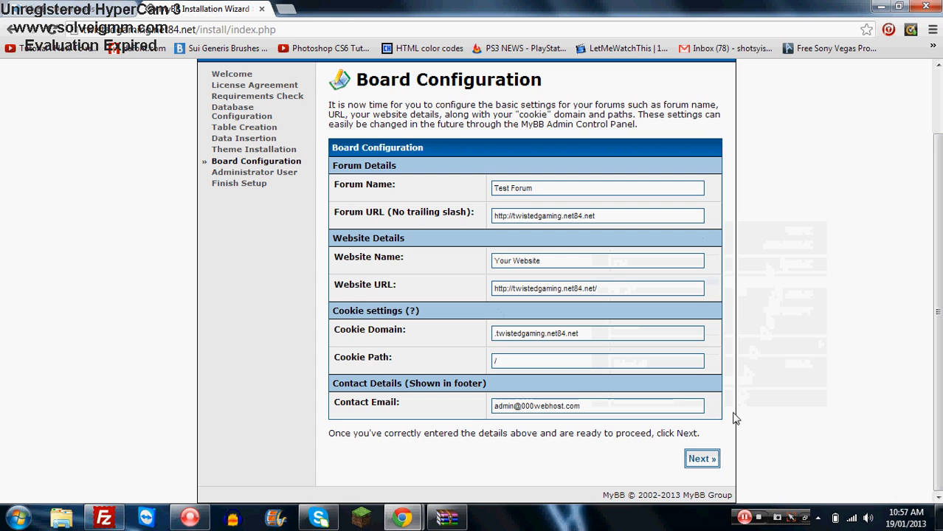
{"action": "left_click", "coordinate": [713, 460]}
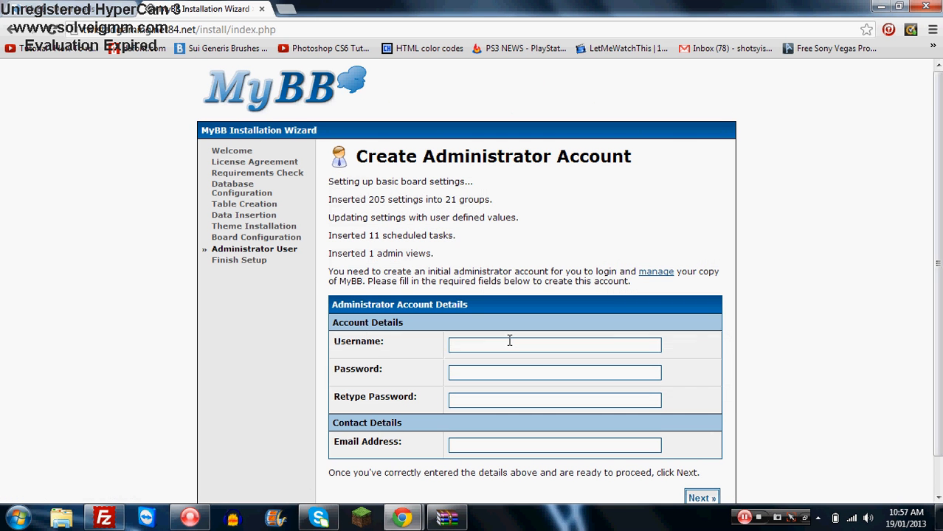
- Set the administrator username to Testadmin and enter the admin password in both password fields
{"action": "left_click", "coordinate": [509, 340]}
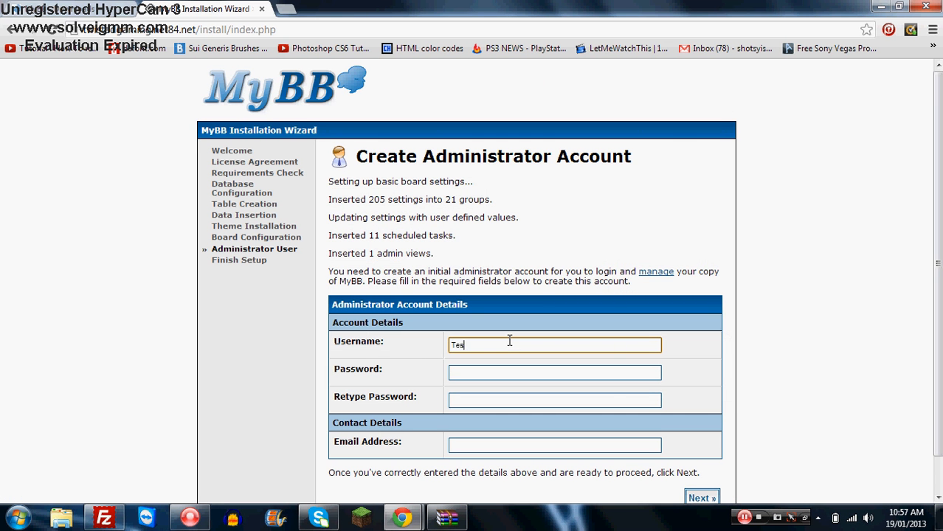
{"action": "key", "text": "Tab"}
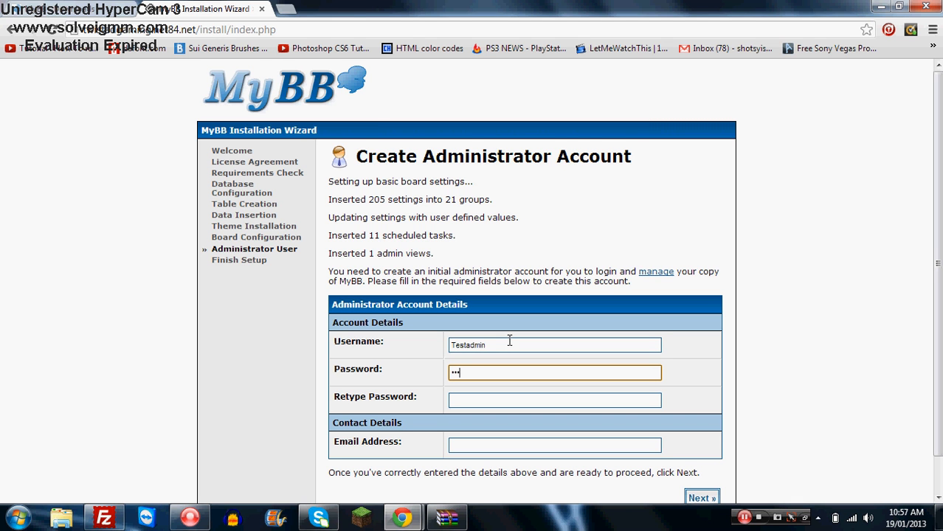
{"action": "key", "text": "Tab"}
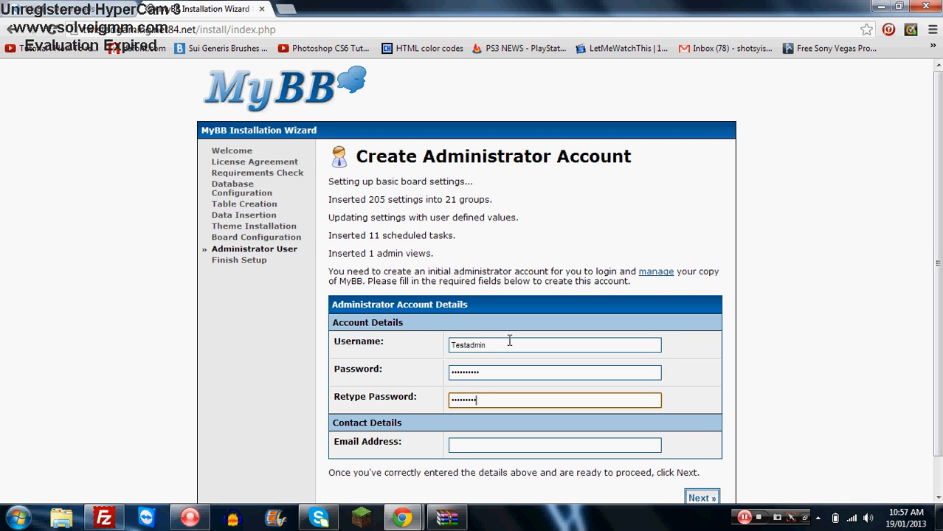
- Fill in the administrator's e-mail address and submit the account to finish setup
{"action": "left_click", "coordinate": [480, 447]}
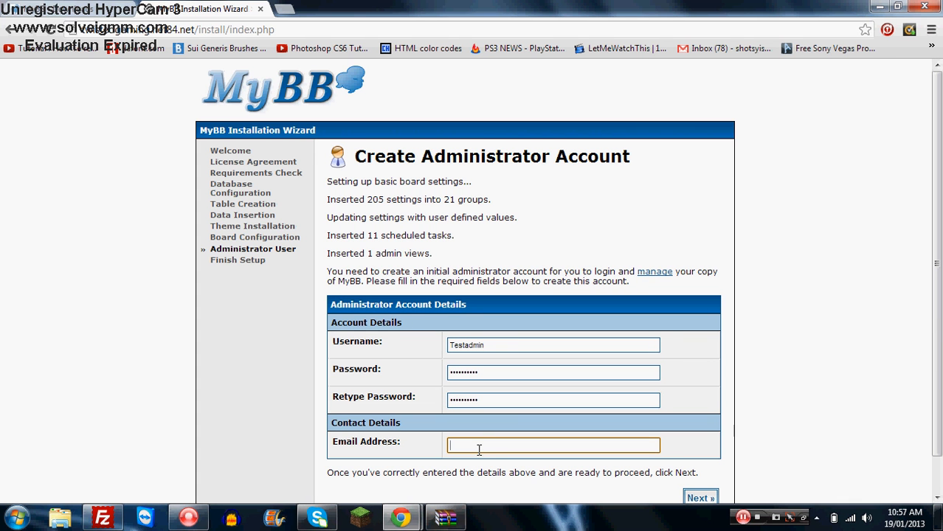
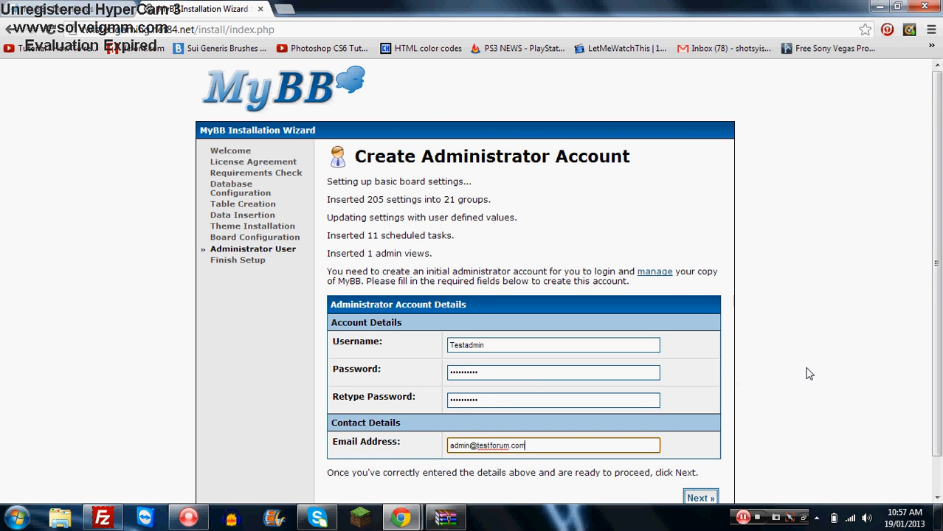
{"action": "scroll", "coordinate": [807, 372], "scroll_direction": "down", "scroll_amount": 1}
{"action": "left_click", "coordinate": [701, 460]}
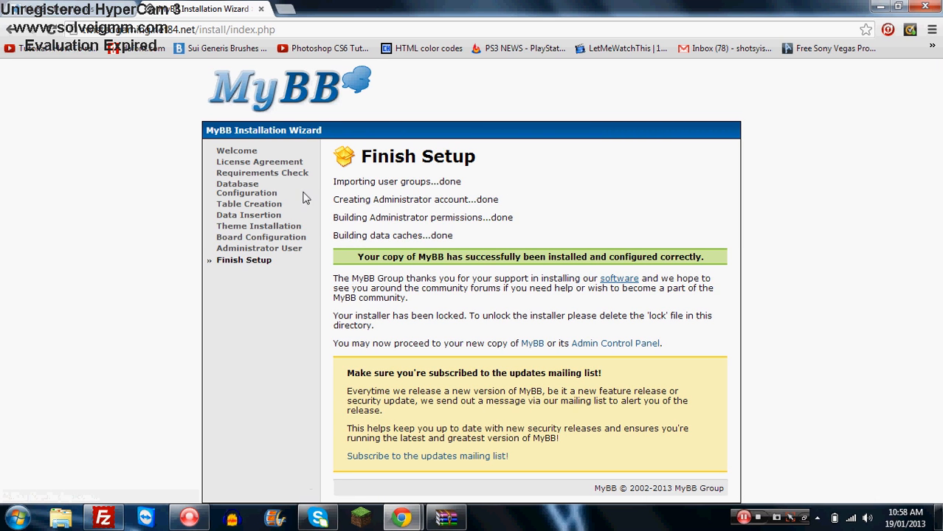
- Reconnect FileZilla to the twistedgaming.net84.net site from the quickconnect history in a new tab
{"action": "left_click", "coordinate": [104, 519]}
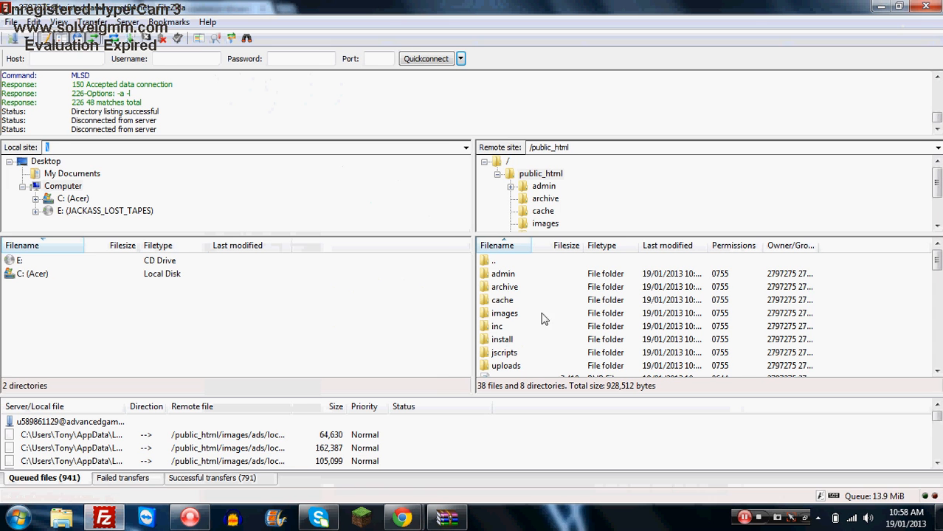
{"action": "left_click", "coordinate": [459, 59]}
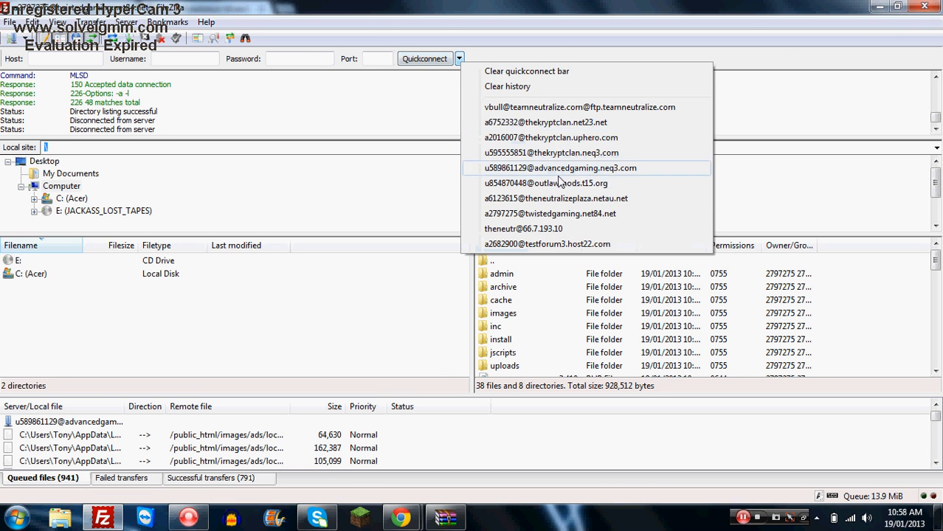
{"action": "left_click", "coordinate": [548, 213]}
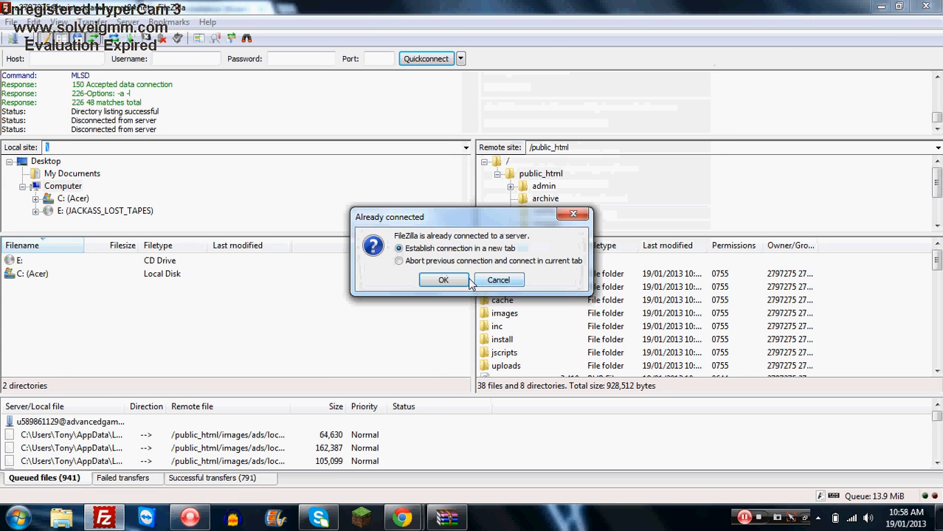
{"action": "left_click", "coordinate": [447, 280]}
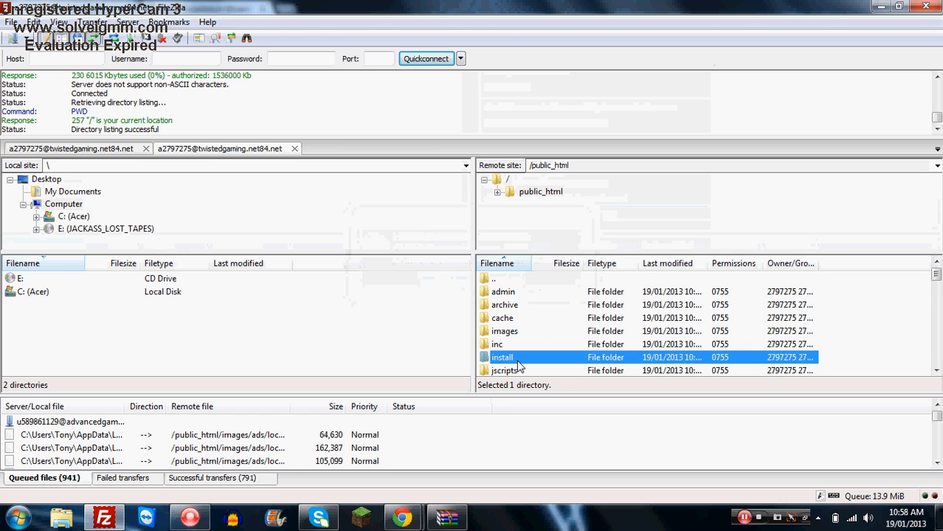
- Create a directory named lock inside public_html on the server
{"action": "right_click", "coordinate": [519, 363]}
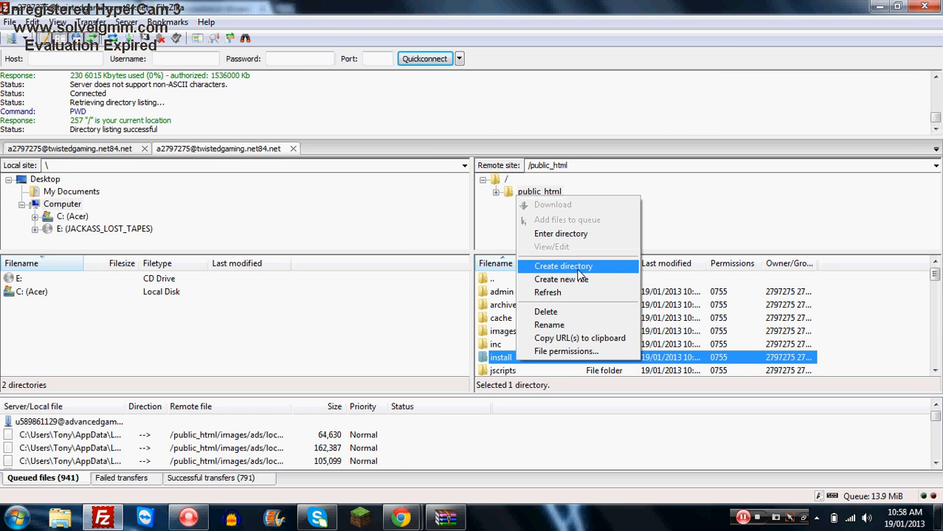
{"action": "left_click", "coordinate": [578, 270]}
{"action": "type", "text": "lic_html/l"}
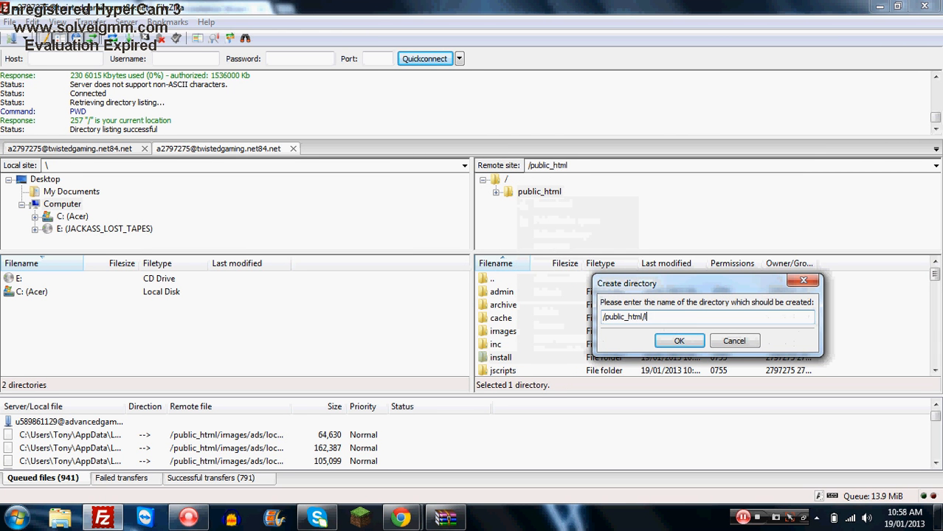
{"action": "type", "text": "ock"}
{"action": "key", "text": "Return"}
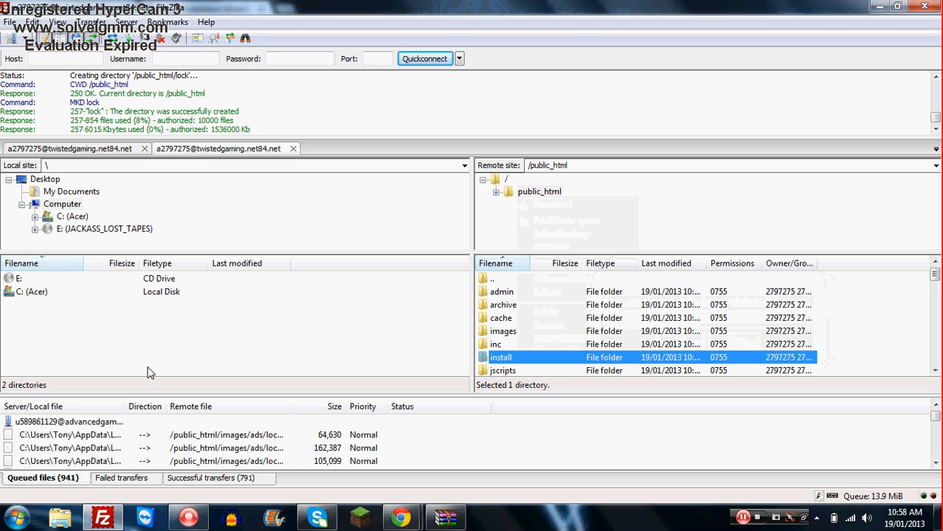
- Return to the browser and open the install directory URL without index.php to check the installer lock
{"action": "left_click", "coordinate": [400, 519]}
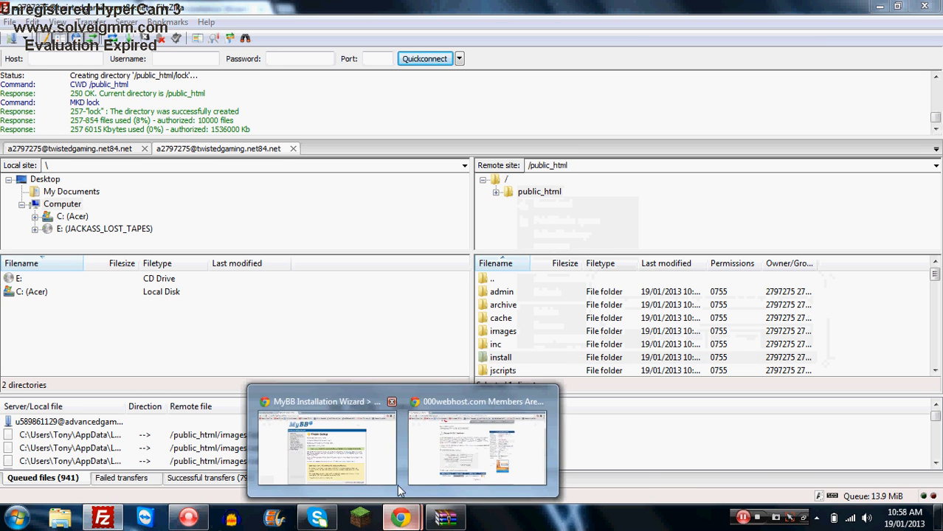
{"action": "mouse_move", "coordinate": [401, 519]}
{"action": "left_click", "coordinate": [332, 450]}
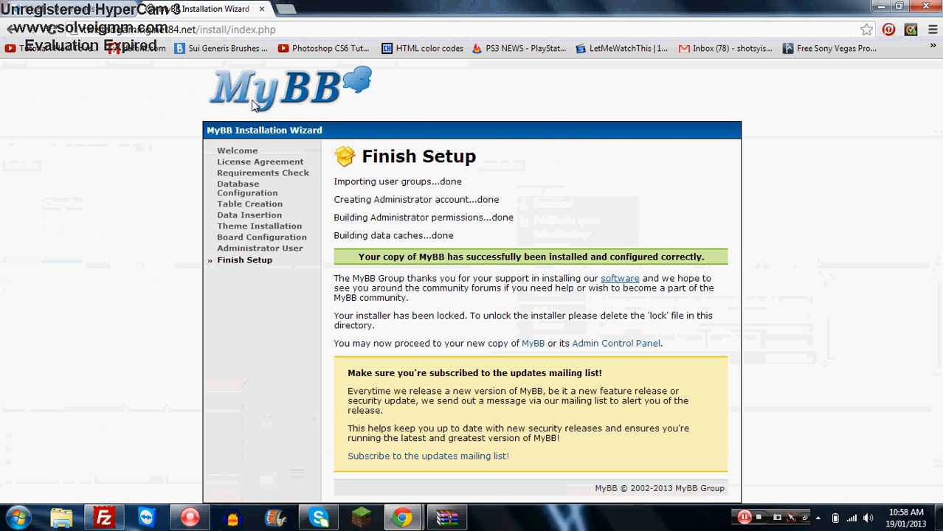
{"action": "left_click_drag", "start_coordinate": [282, 32], "coordinate": [230, 33]}
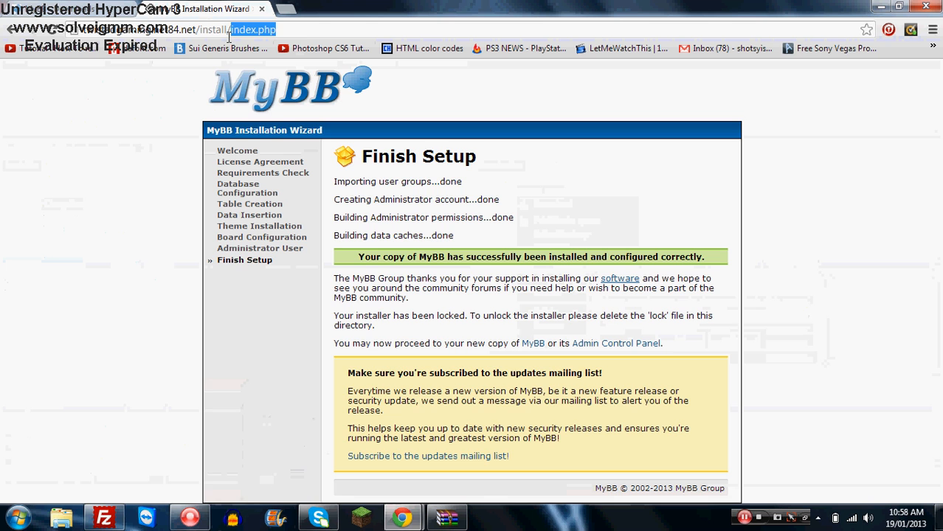
{"action": "key", "text": "BackSpace"}
{"action": "key", "text": "Return"}
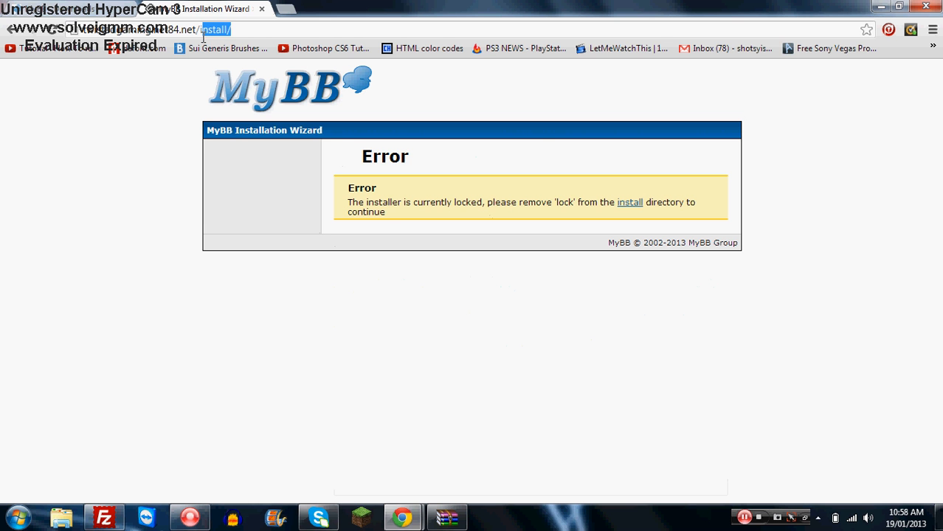
- Open the site root to view the new forum's home page
{"action": "key", "text": "BackSpace"}
{"action": "key", "text": "Return"}
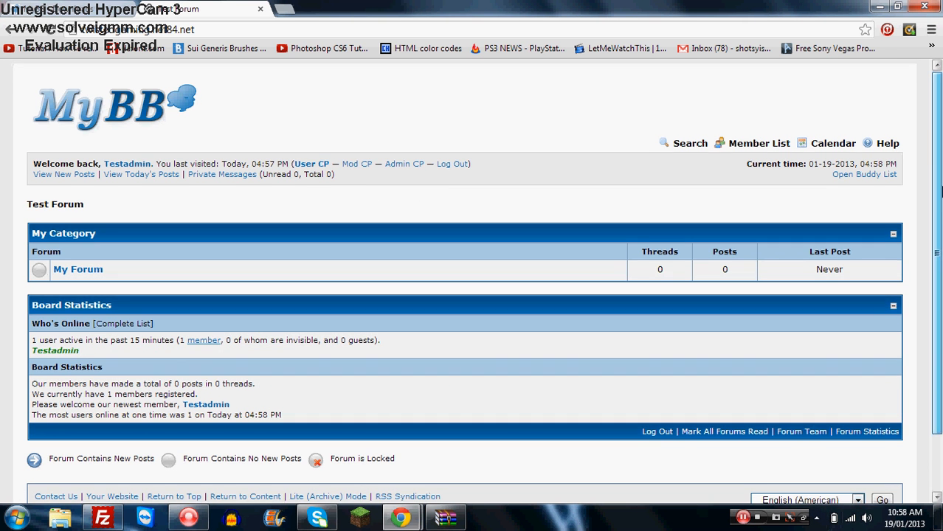
{"action": "left_click_drag", "start_coordinate": [940, 189], "coordinate": [941, 160]}
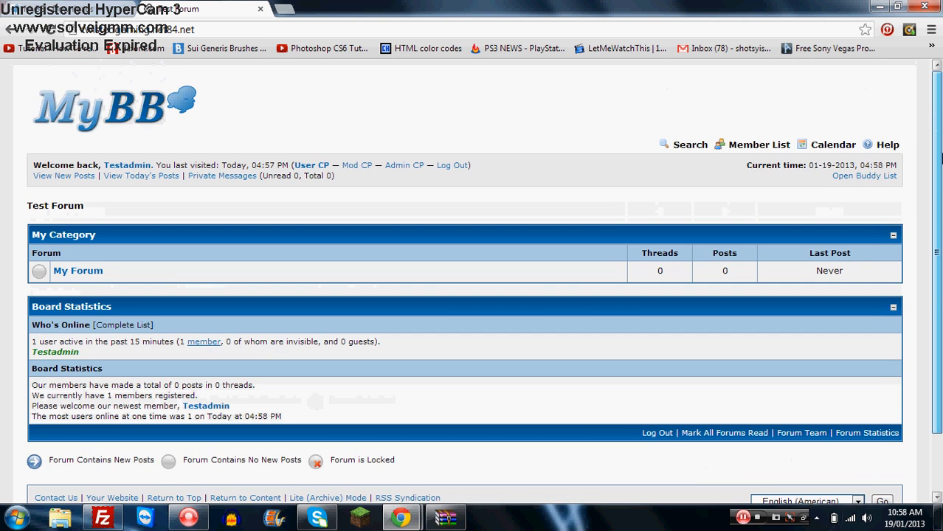